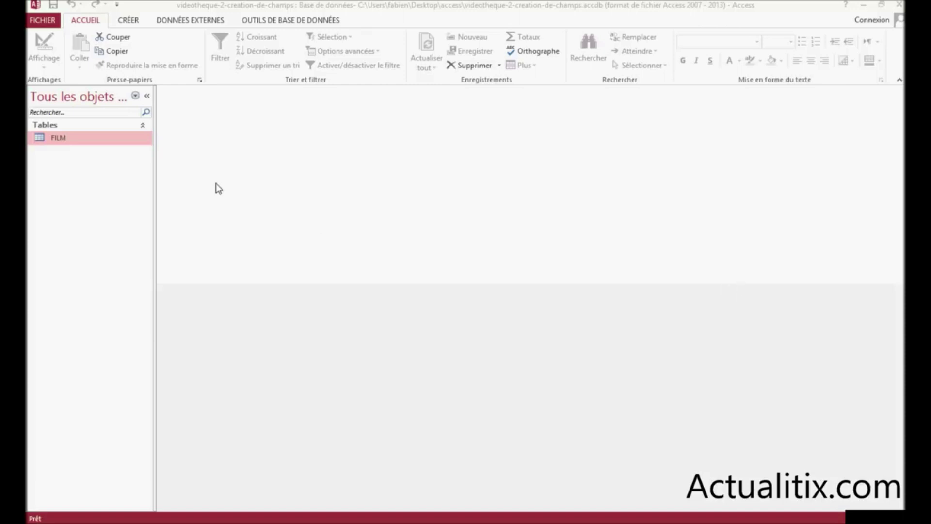
Step: Open the FILM table and switch it to design view (Mode Création)
double_click(75, 138)
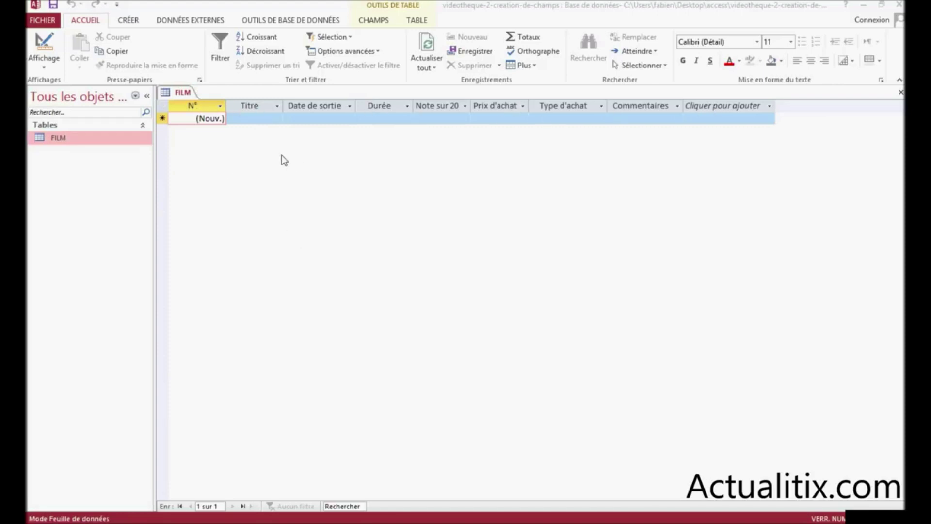
click(45, 63)
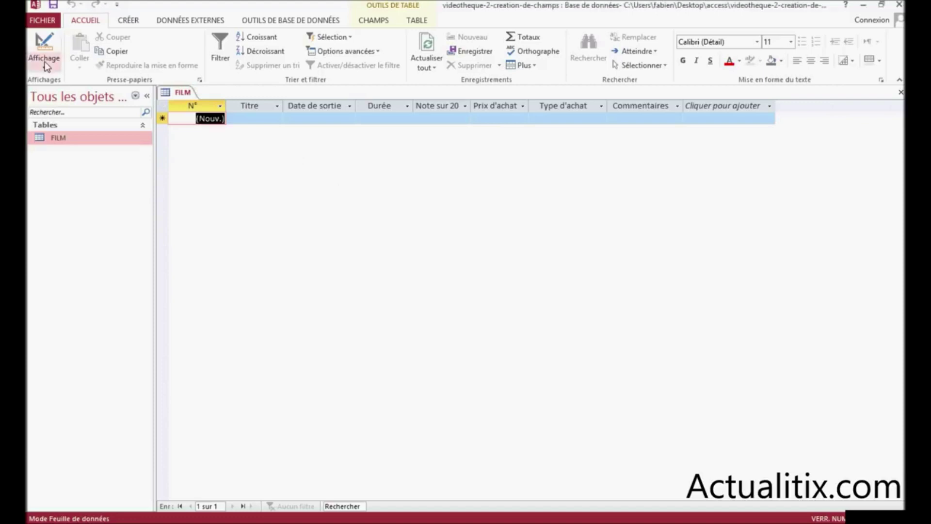
click(45, 63)
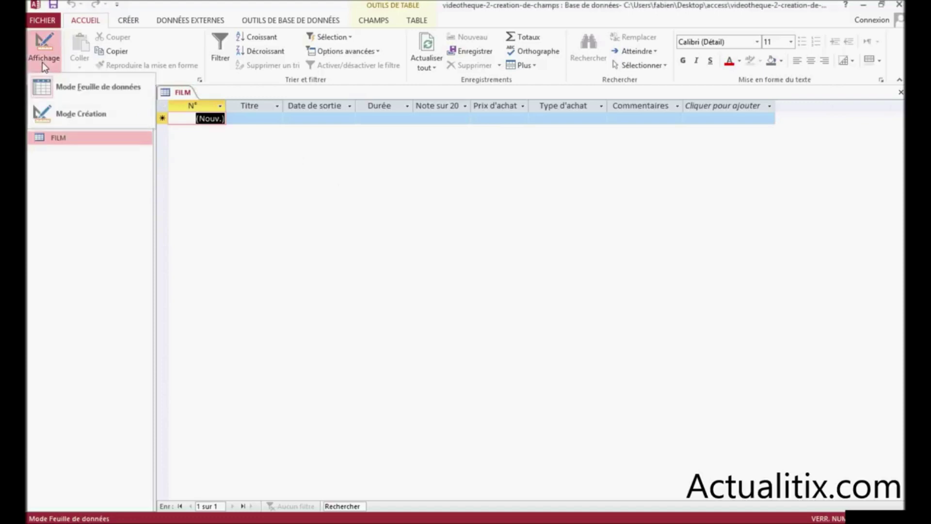
click(74, 112)
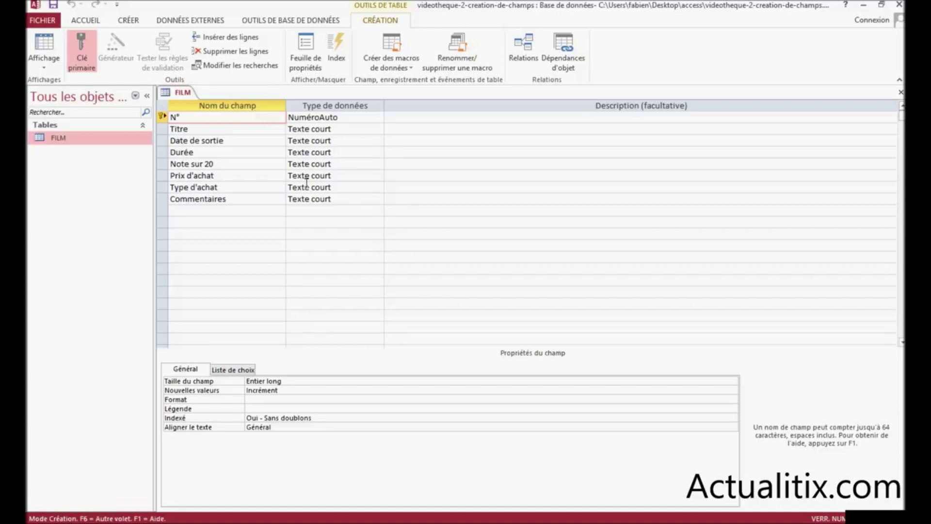
Step: Set the data type of the Date de sortie field to Date/Heure
click(317, 129)
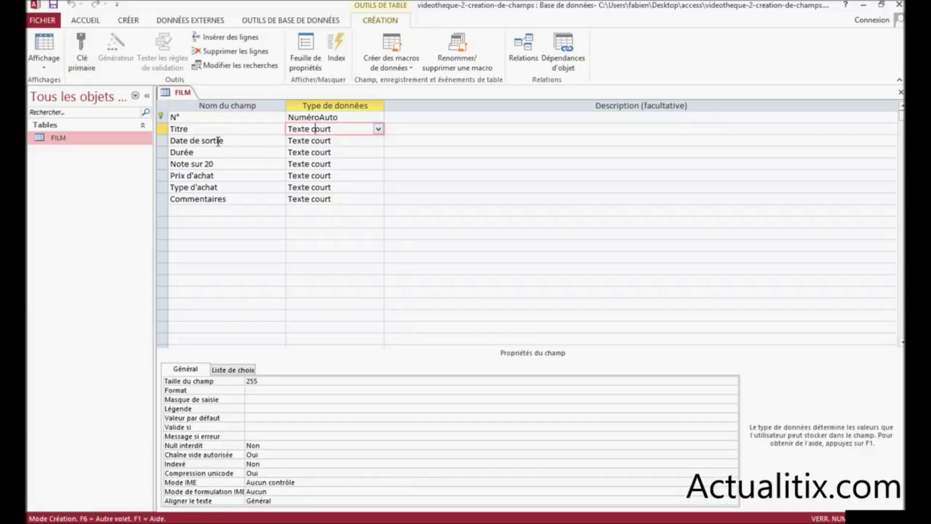
click(299, 142)
click(378, 141)
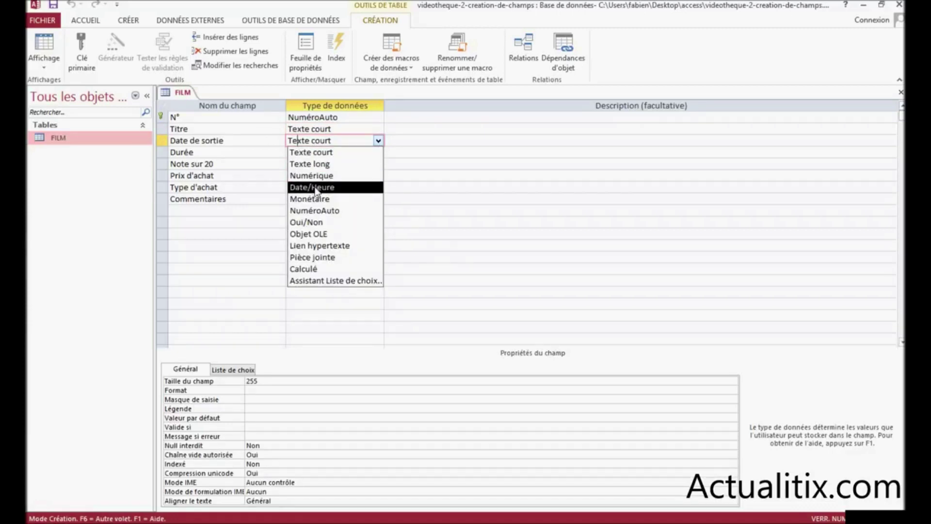
click(314, 189)
Step: Set the data type of the Durée and Note sur 20 fields to Numérique
click(381, 155)
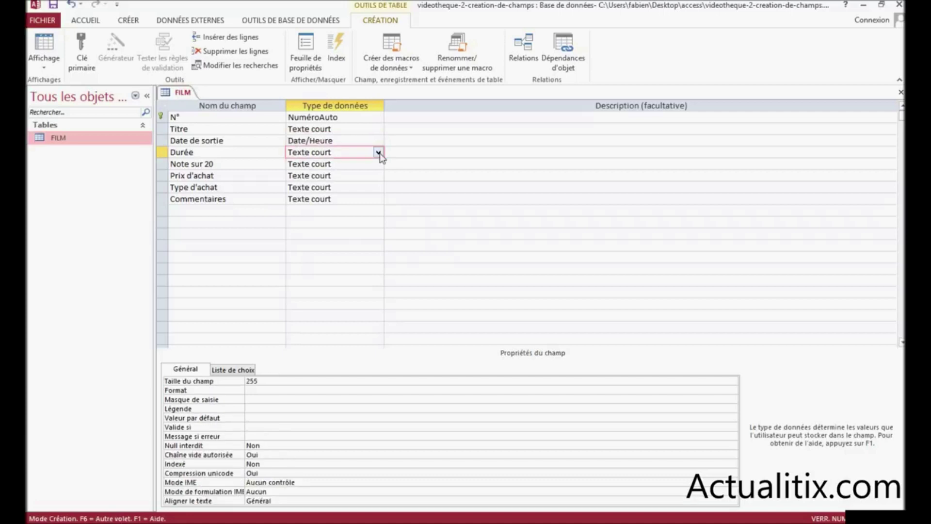
click(378, 153)
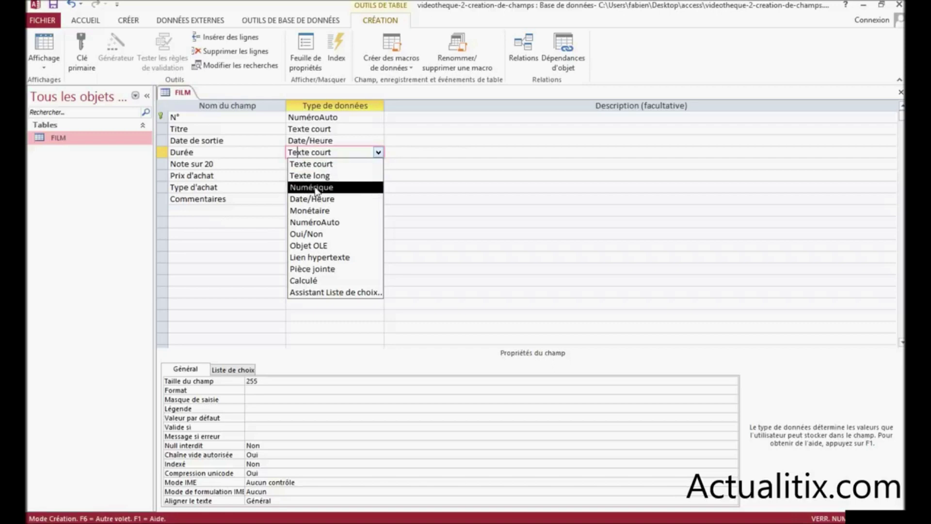
click(315, 189)
click(330, 165)
click(378, 164)
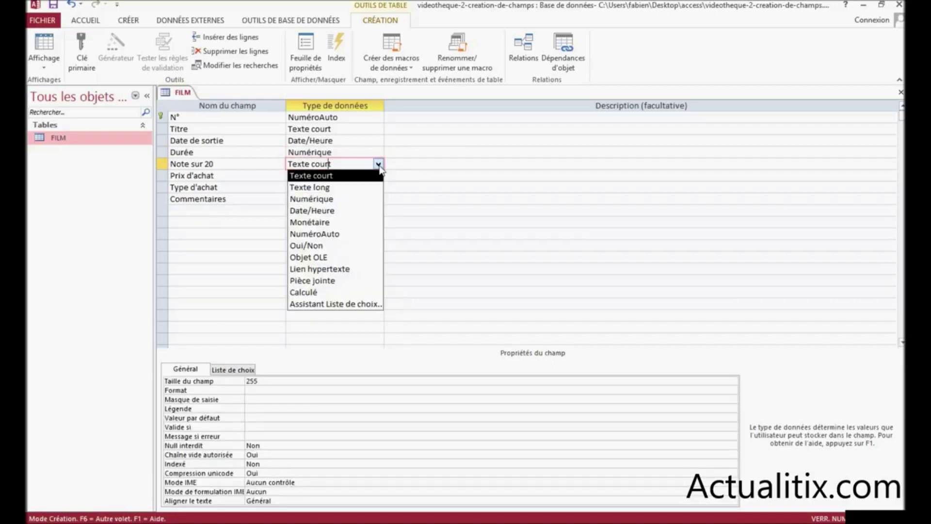
click(319, 199)
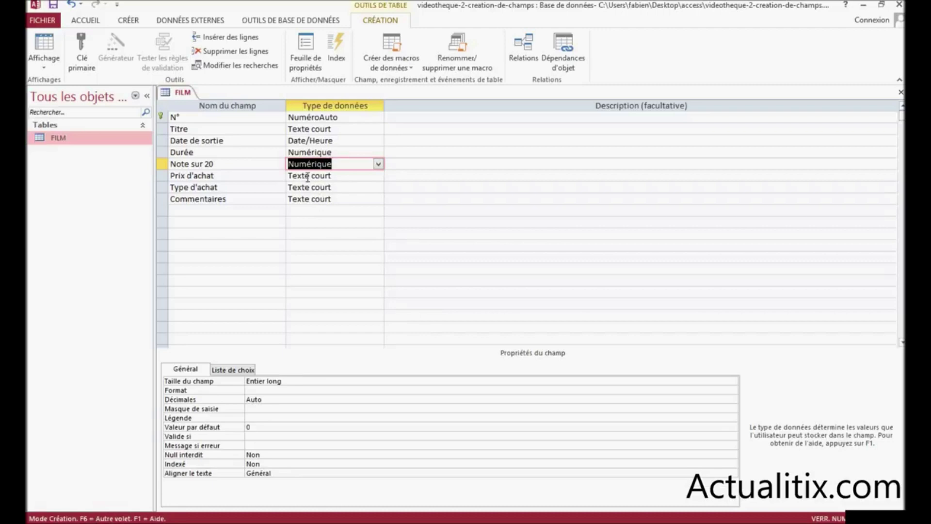
Step: Set the Prix d'achat field to the Numérique data type and choose Texte court for Type d'achat
click(307, 177)
click(379, 176)
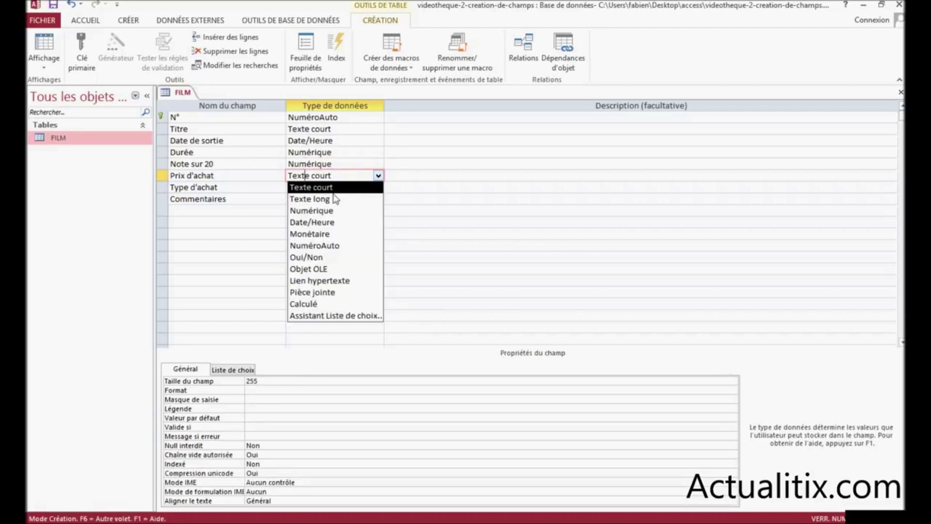
click(320, 212)
click(316, 188)
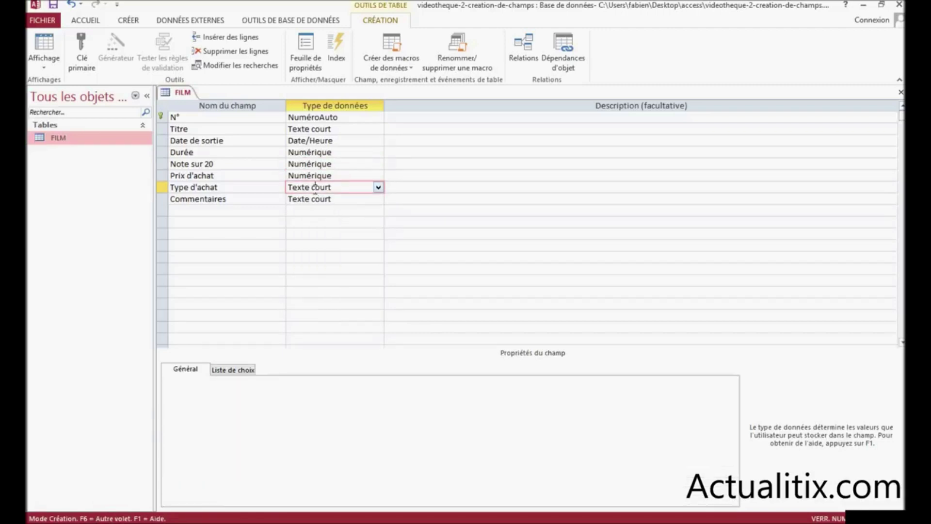
click(378, 188)
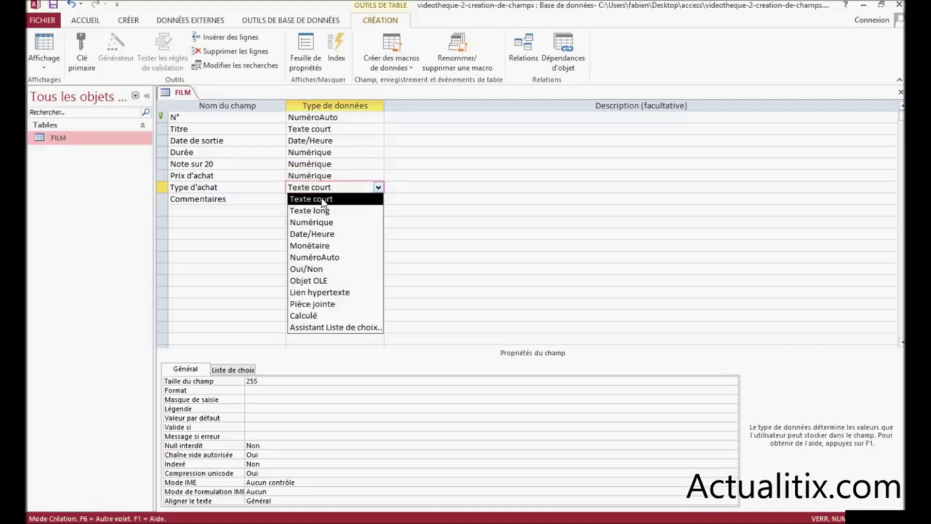
click(313, 200)
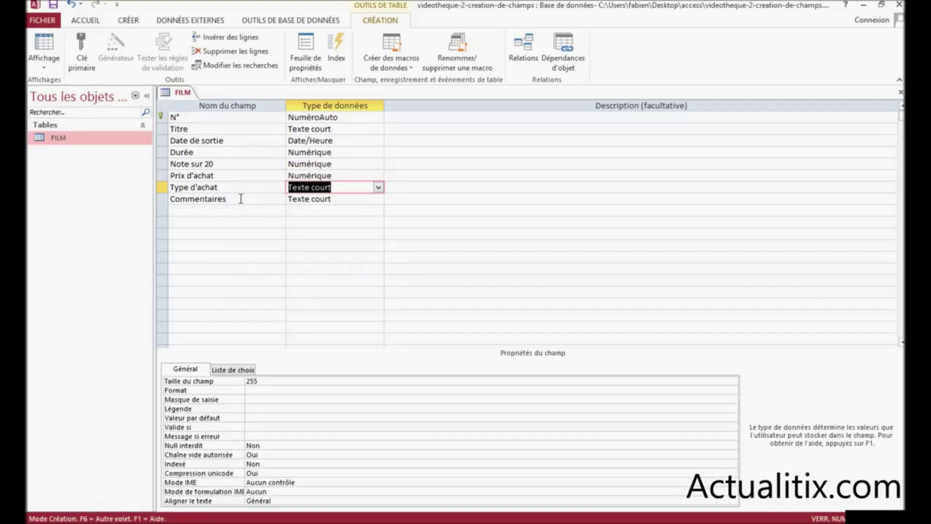
Step: Set the data type of the Commentaires field to Texte long
click(352, 200)
click(378, 199)
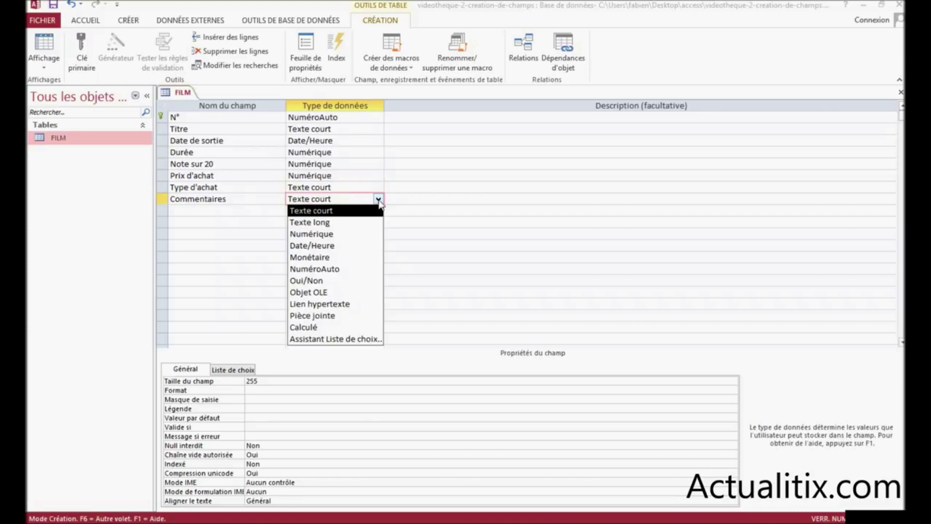
click(311, 223)
click(336, 200)
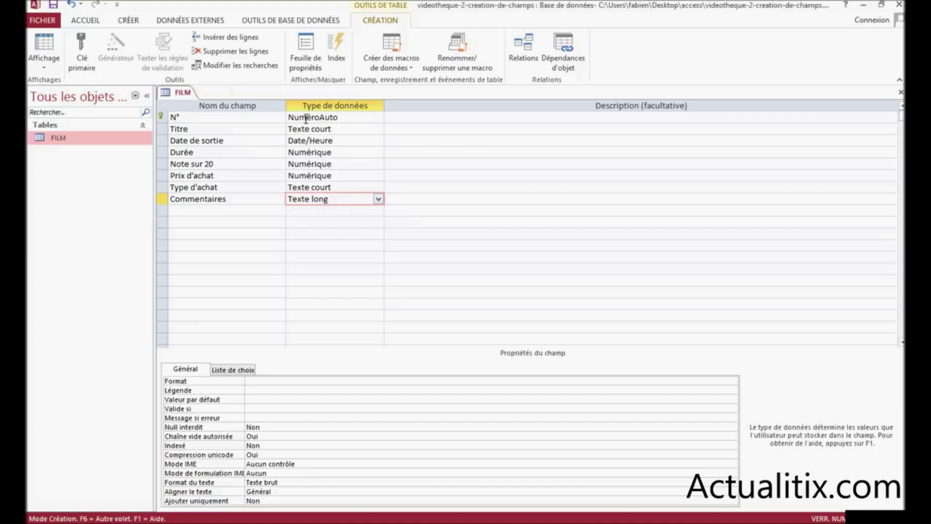
Step: Rename the Titre field as film_titre
click(185, 117)
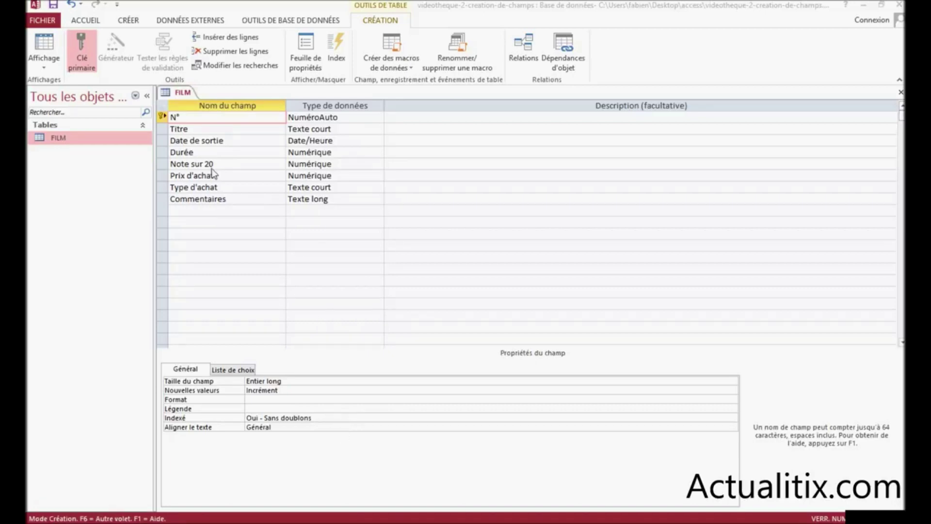
click(185, 129)
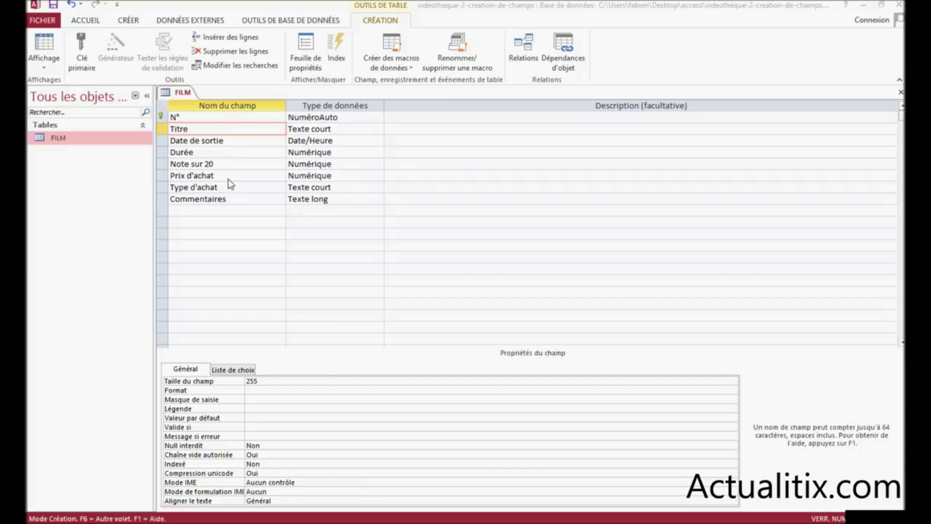
click(193, 128)
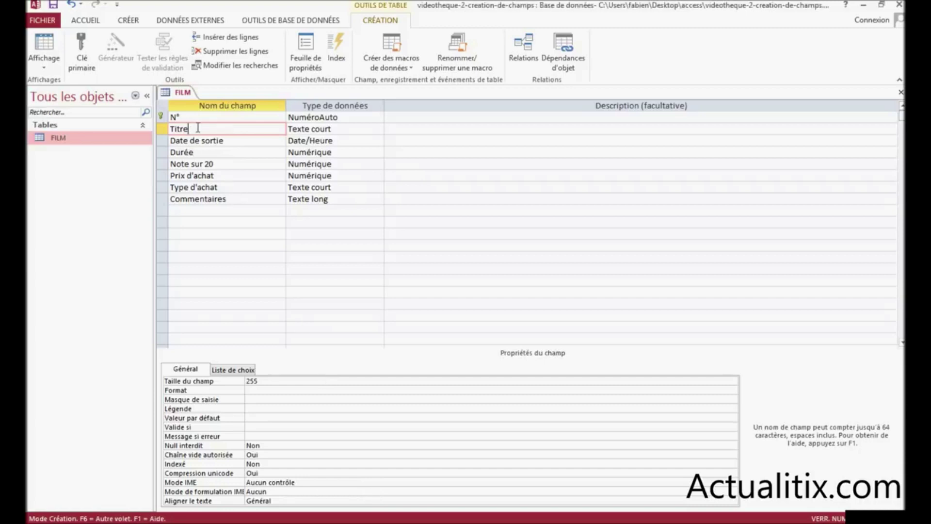
drag(198, 128, 169, 129)
key(BackSpace)
text(film)
text(_titre)
Step: Rename the Date de sortie field as film_date_sortie and the Durée field as film_duree
drag(235, 141, 152, 143)
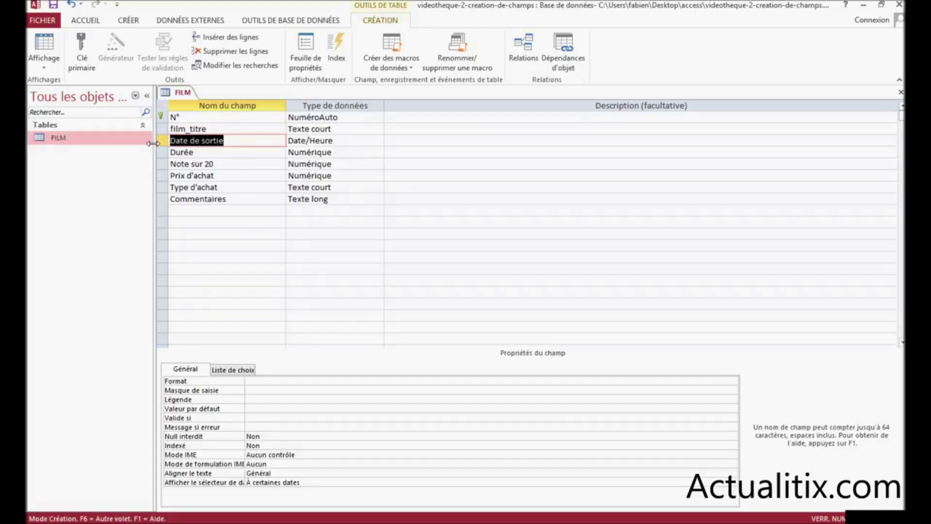
text(film_date)
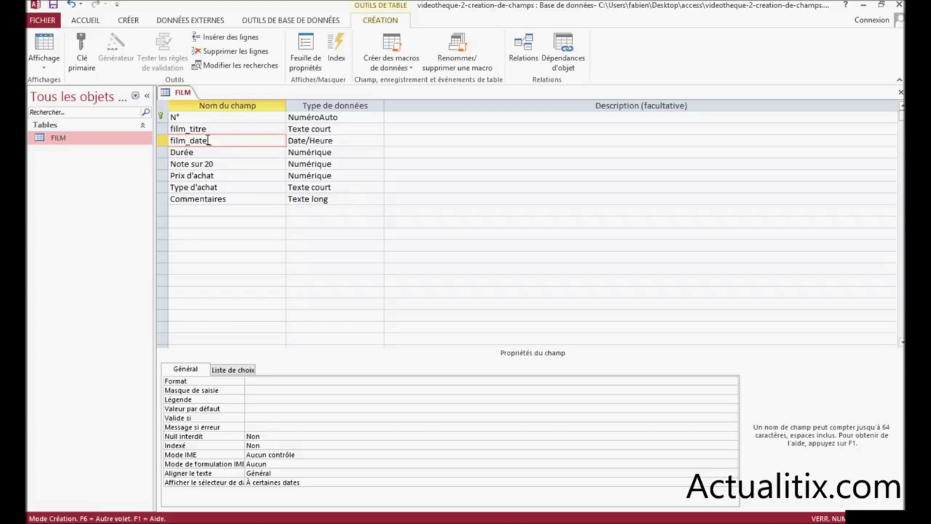
text(_sortie)
click(210, 152)
drag(209, 152, 170, 152)
text(film_duree)
Step: Rename the Note sur 20 field as film_note and the Prix d'achat field as film_prix_achat
key(Down)
key(Delete)
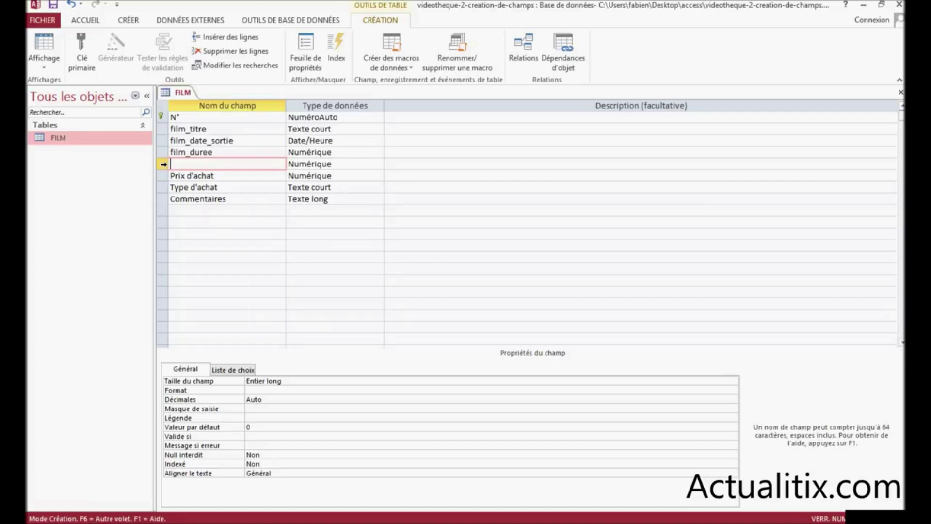
text(film_note)
click(195, 177)
drag(215, 176, 151, 176)
key(BackSpace)
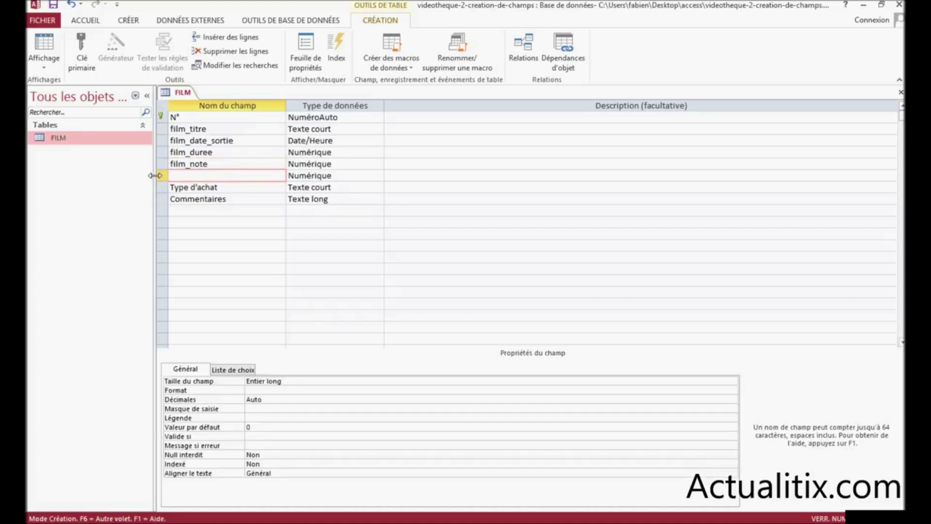
text(film_prix_achat)
Step: Rename the Type d'achat field as film_type_achat and the Commentaires field as film_commentaires
drag(216, 187, 160, 187)
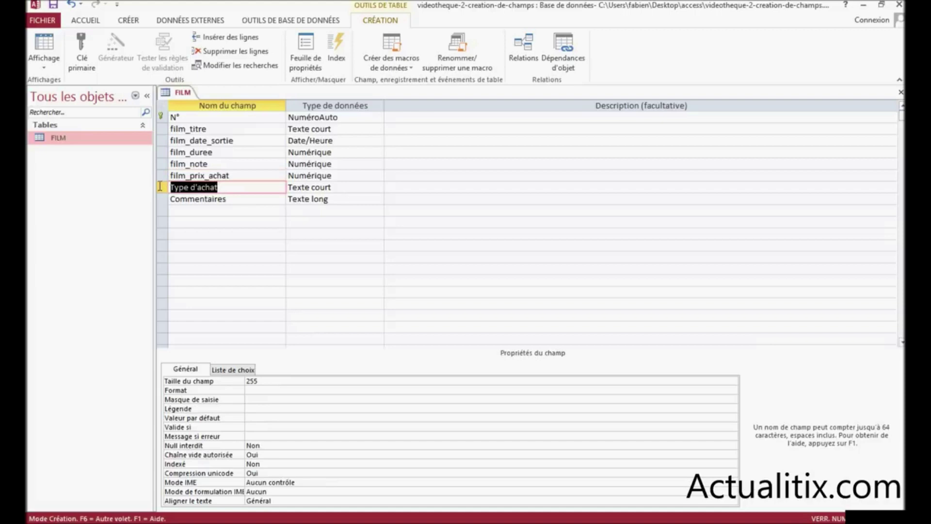
key(Delete)
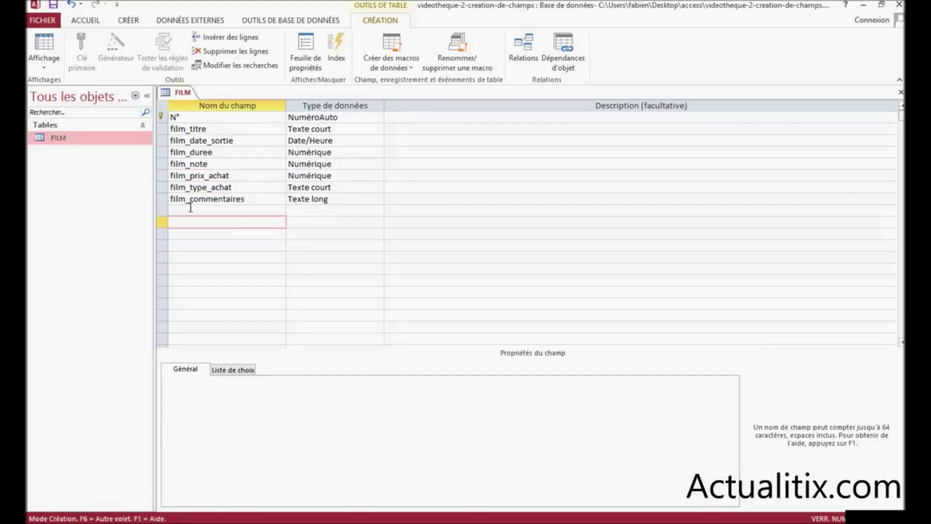
Step: Set the caption (Légende) of the film_titre field to "Titre"
click(181, 128)
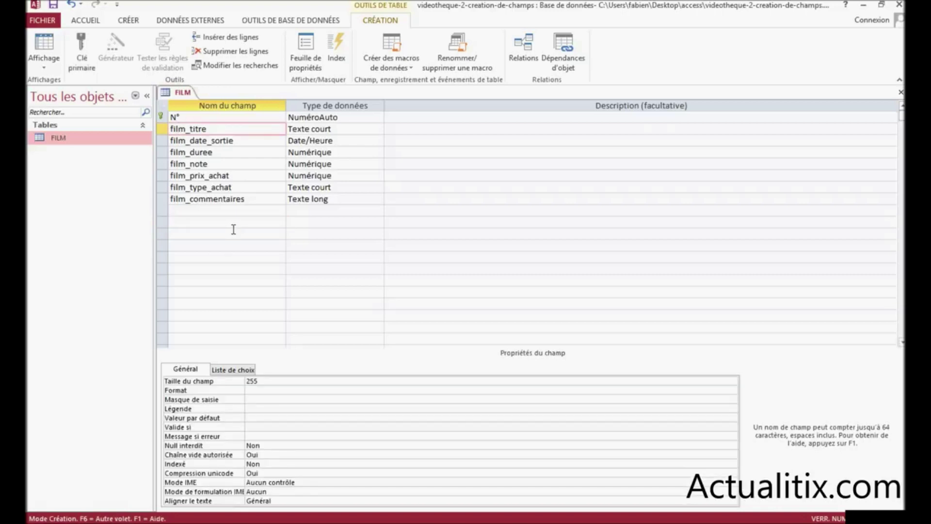
click(257, 411)
text(Ti)
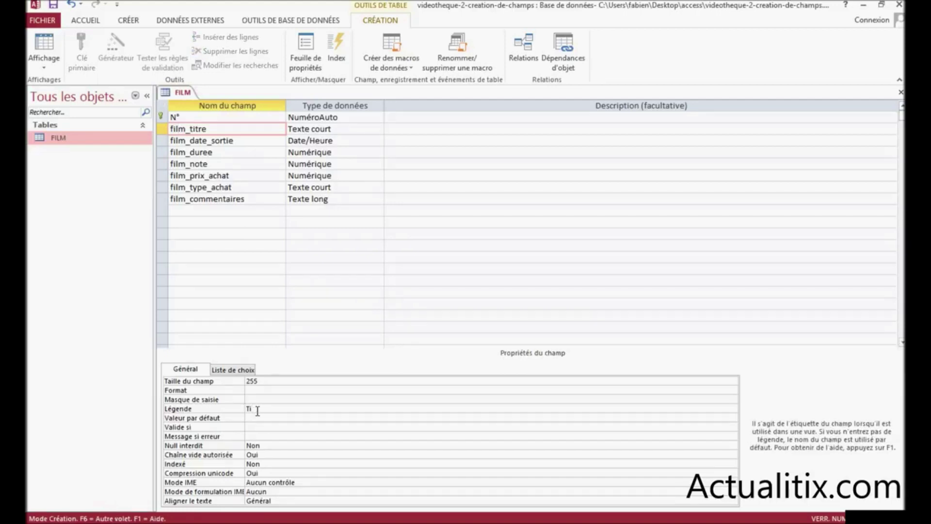
text(tre)
Step: Save the table and widen the film_date_sortie column in datasheet view to fit its heading
click(53, 6)
click(43, 48)
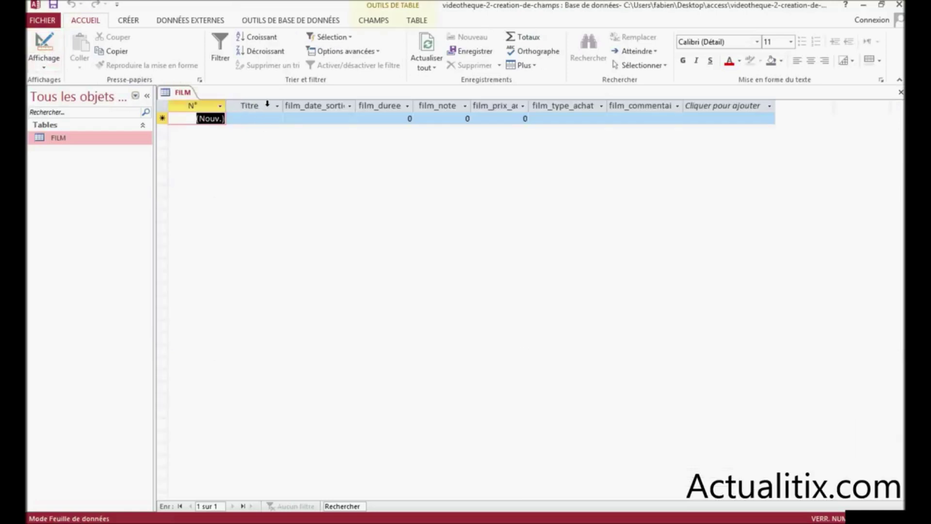
drag(356, 108, 367, 107)
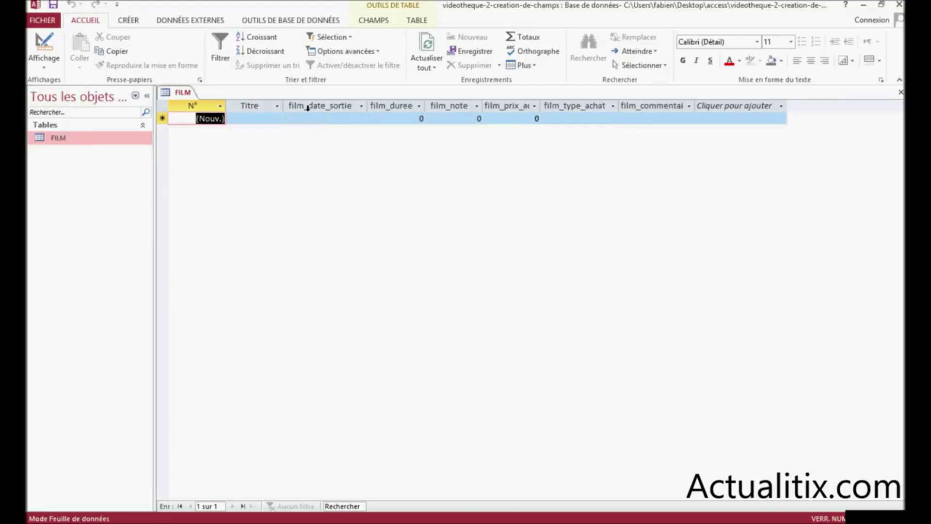
Step: Back in design view, set film_titre's field size to 150 and its caption to "Titre du film"
click(47, 62)
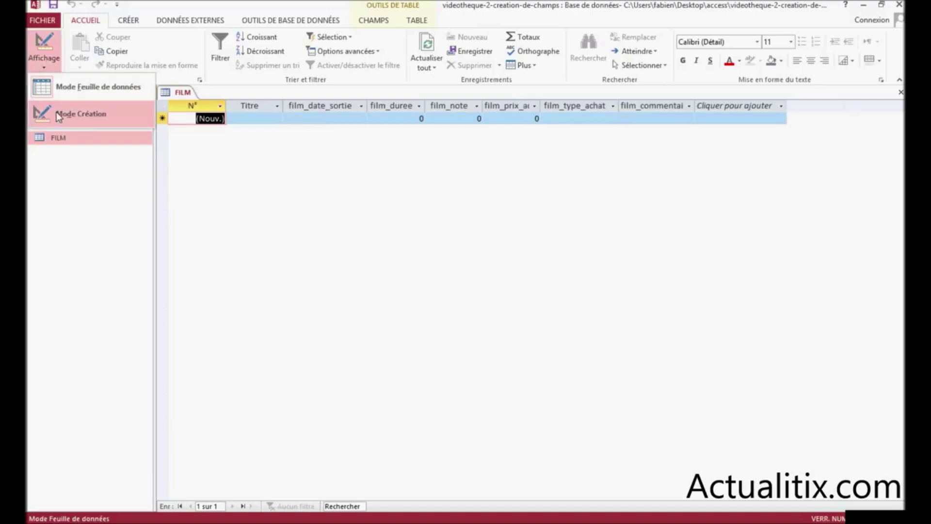
click(57, 118)
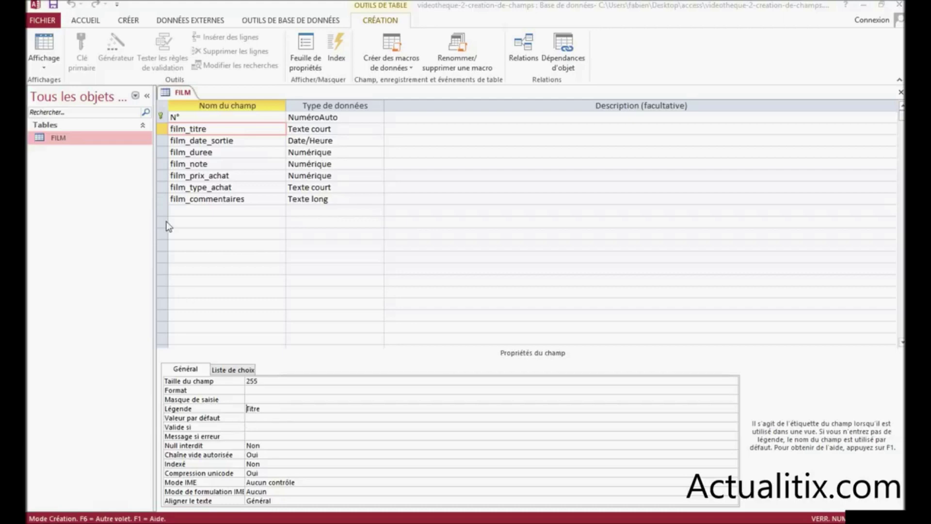
click(266, 385)
double_click(265, 383)
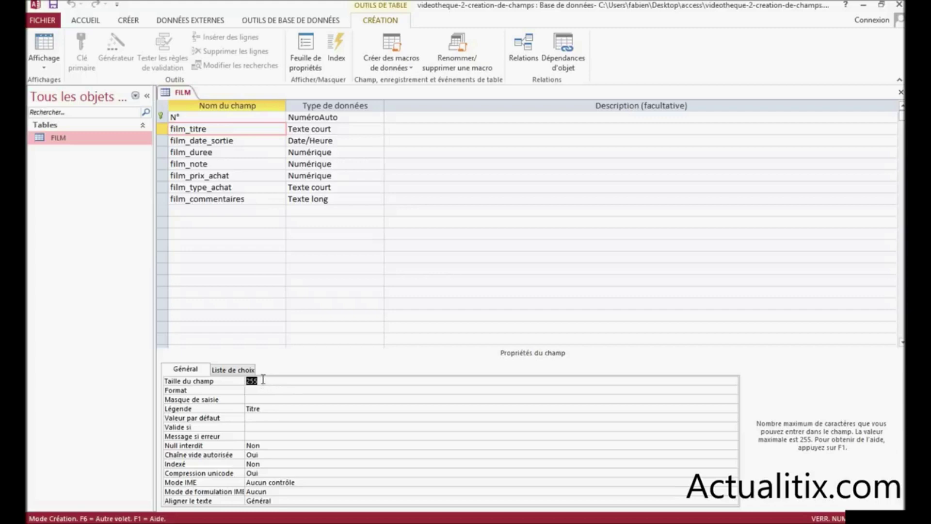
text(150)
click(262, 410)
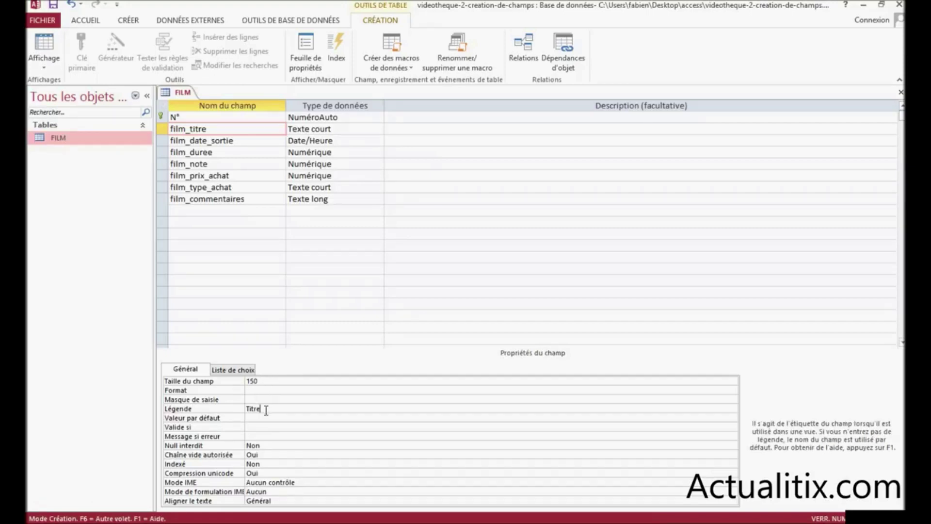
text(du film)
Step: Make film_titre required by setting Null interdit to Oui, and set its Indexé property to "Oui - Avec doublons"
click(269, 445)
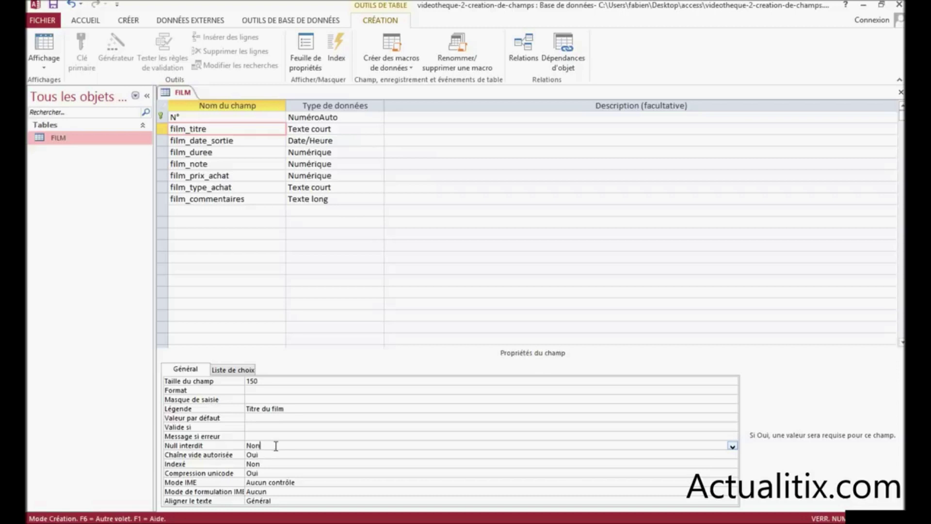
click(733, 446)
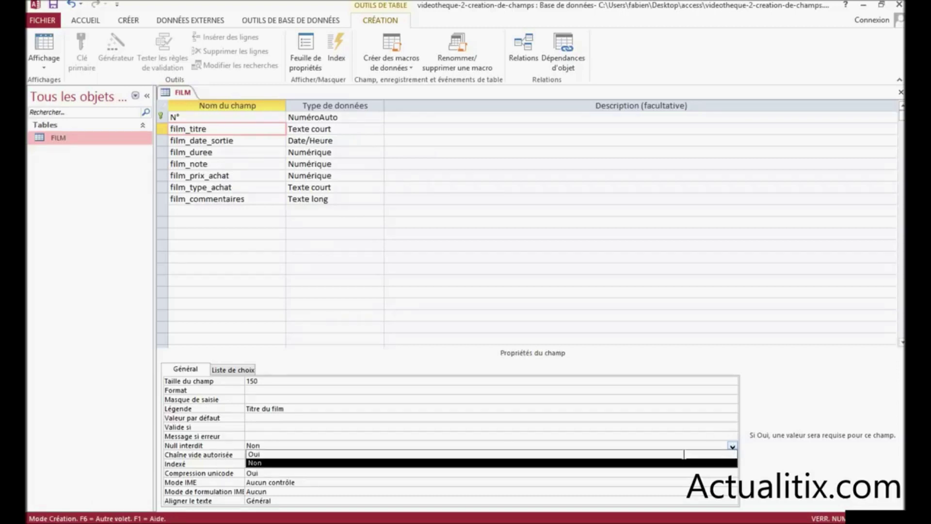
click(254, 455)
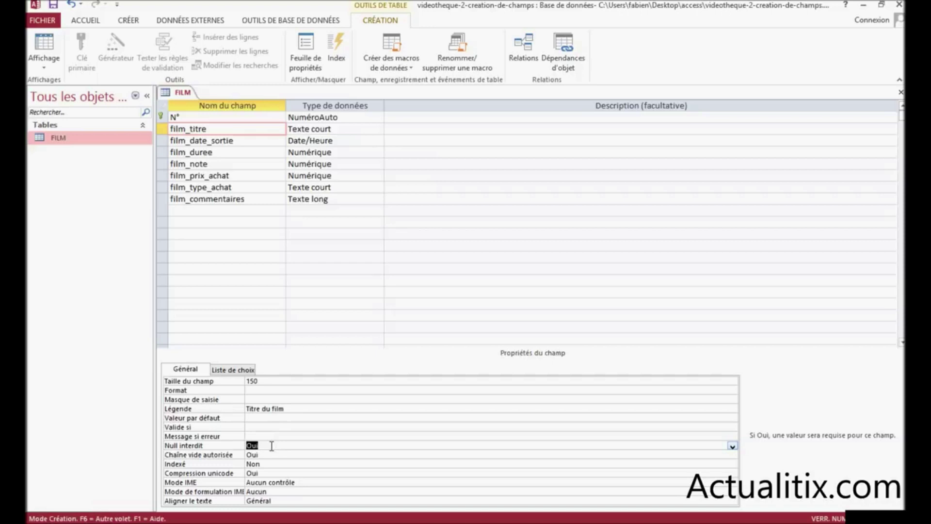
click(267, 464)
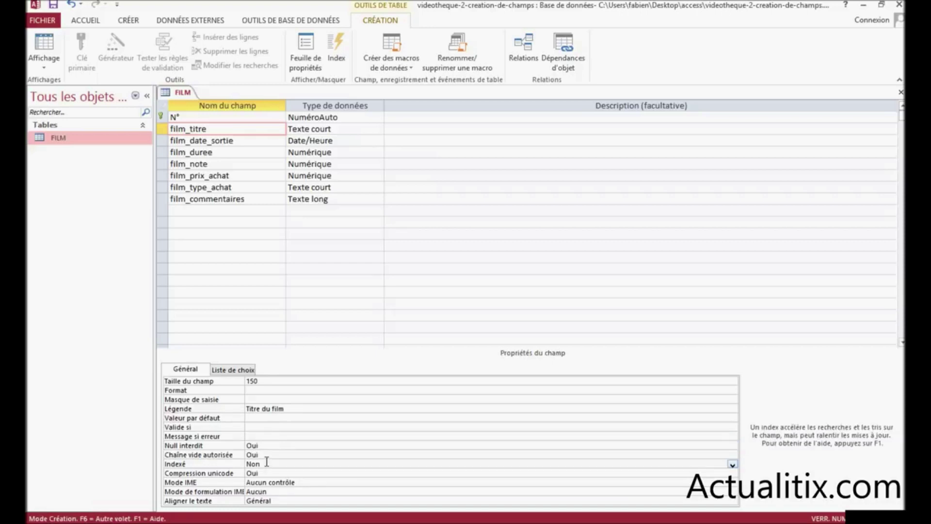
click(733, 467)
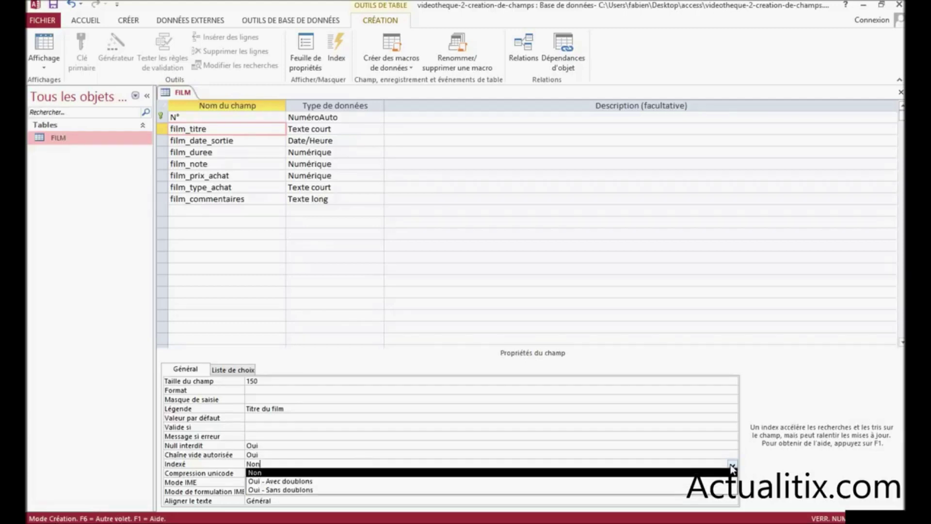
click(279, 483)
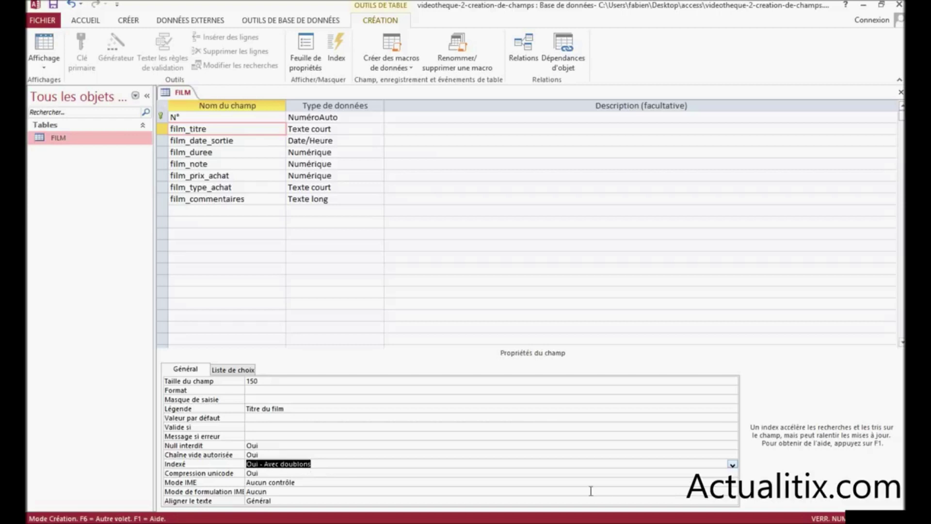
click(316, 465)
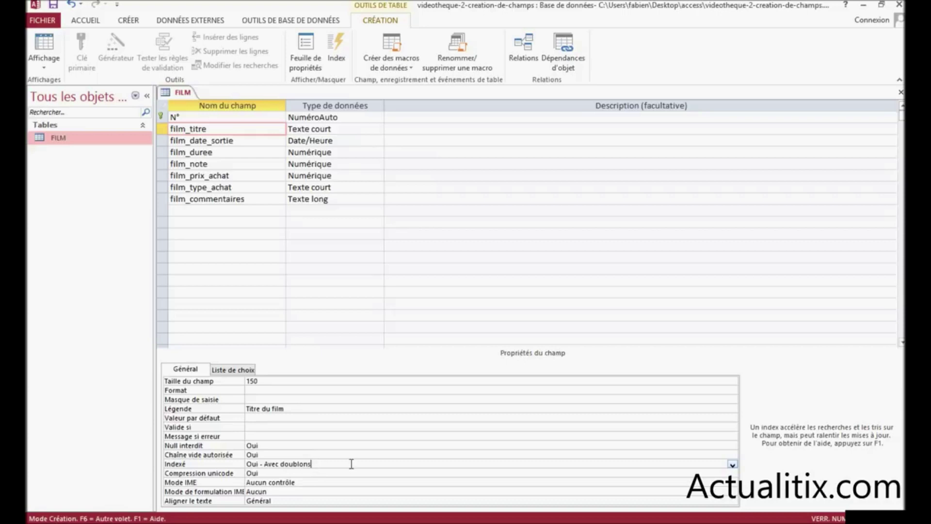
Step: Set the film_date_sortie field's format to "Date, abrégé" and its caption (Légende) to "Date de sortie"
click(187, 141)
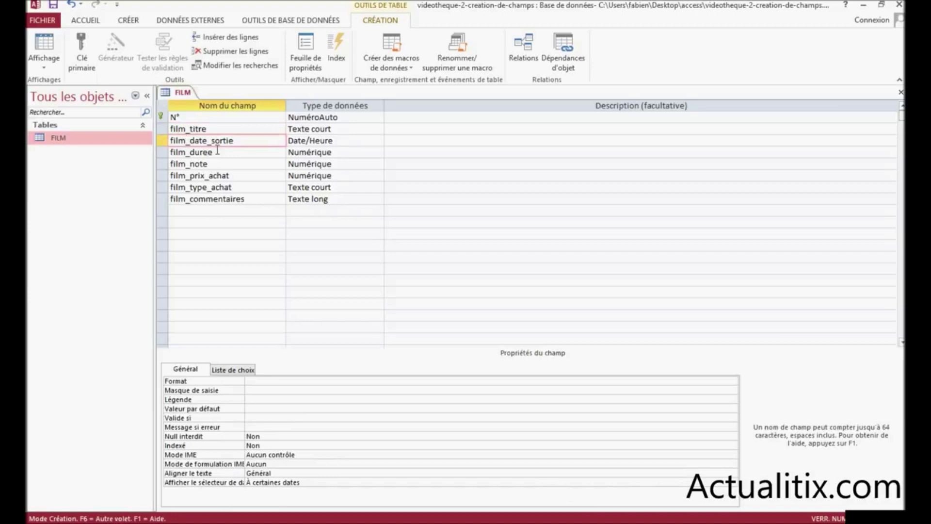
click(258, 381)
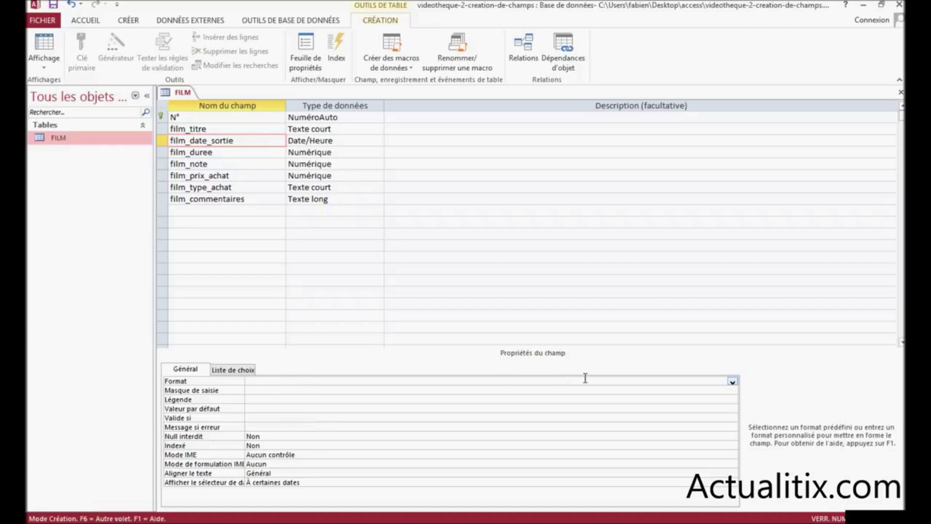
click(732, 382)
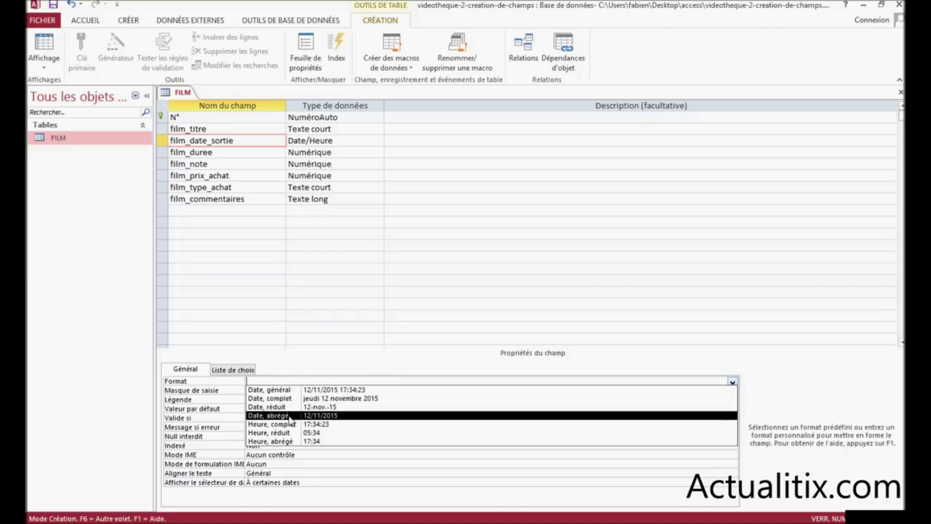
click(350, 417)
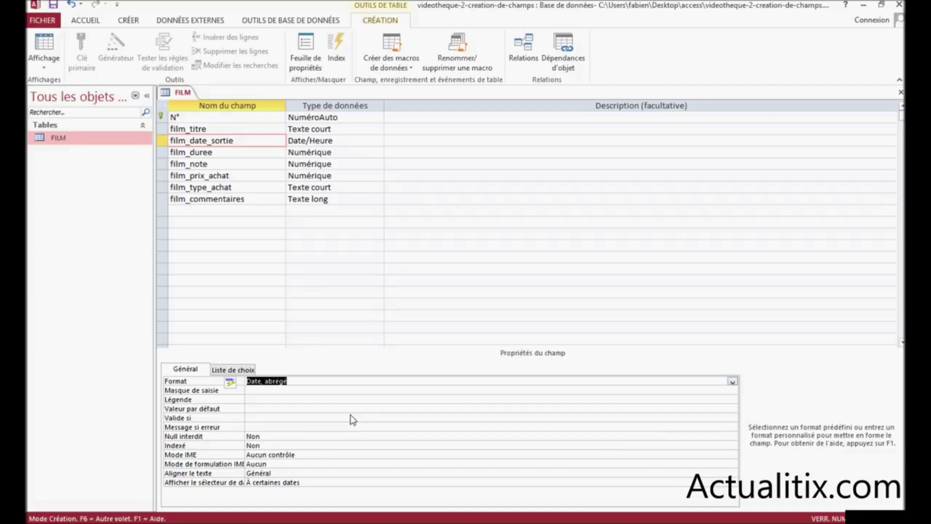
click(263, 398)
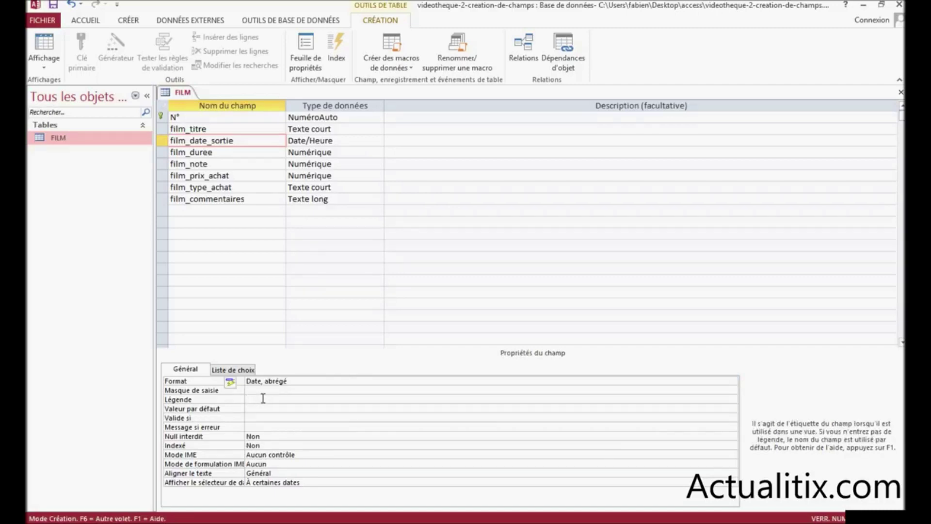
text(Date de sortie)
Step: Set the film_duree field's size to Entier and its caption to "Durée (en min)"
click(202, 152)
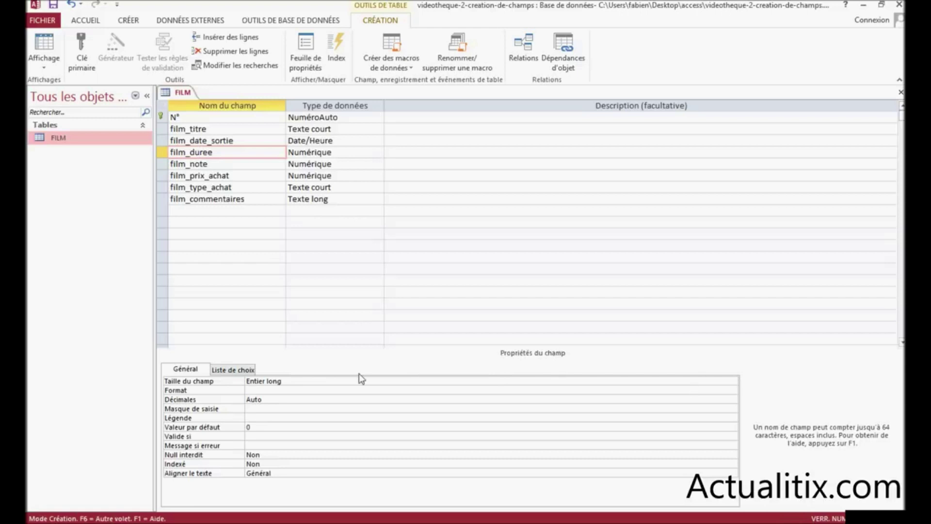
click(286, 381)
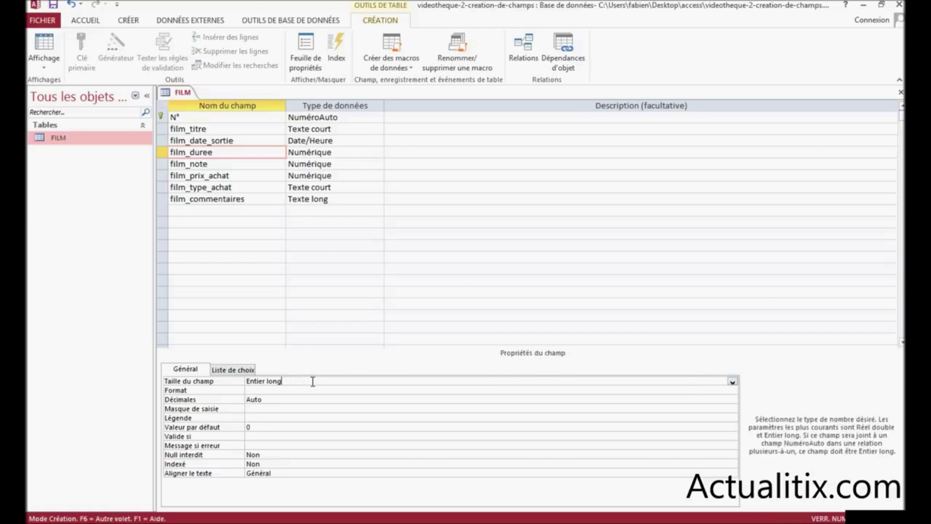
click(733, 383)
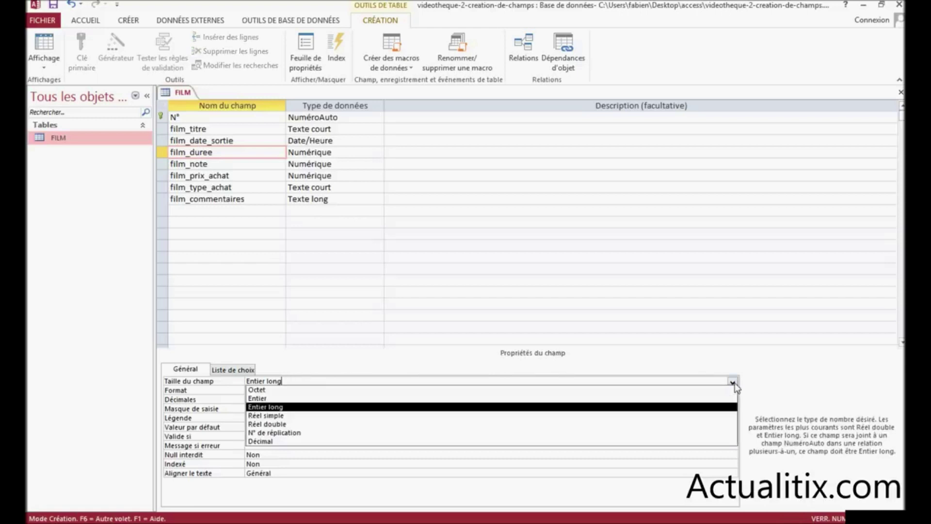
click(256, 398)
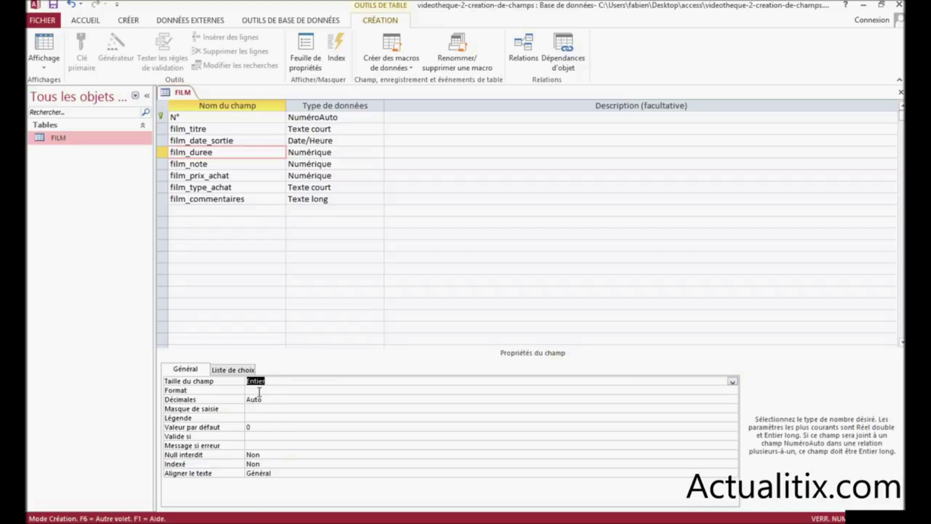
click(255, 419)
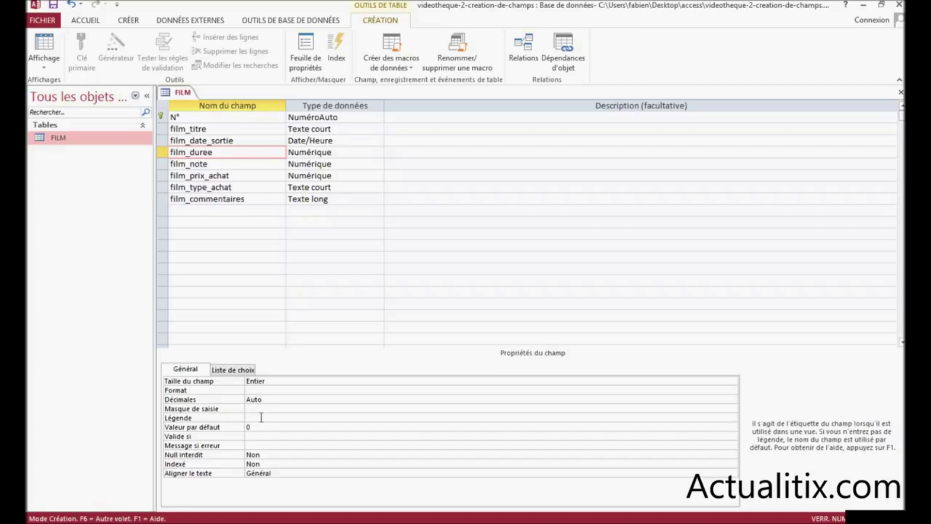
text(Durée en min)
click(267, 418)
text(()
click(305, 418)
Step: Set the film_note field's size to Entier and its caption to "Note sur 20"
click(191, 164)
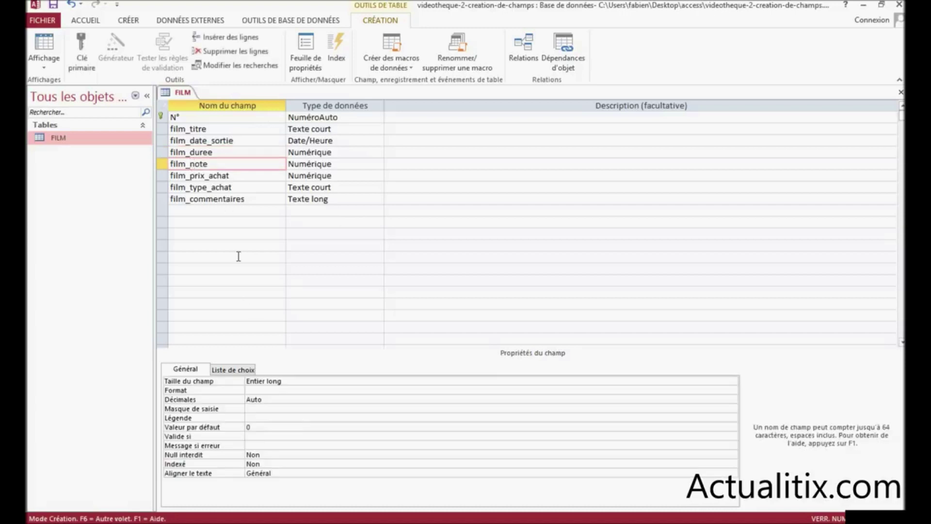
click(290, 381)
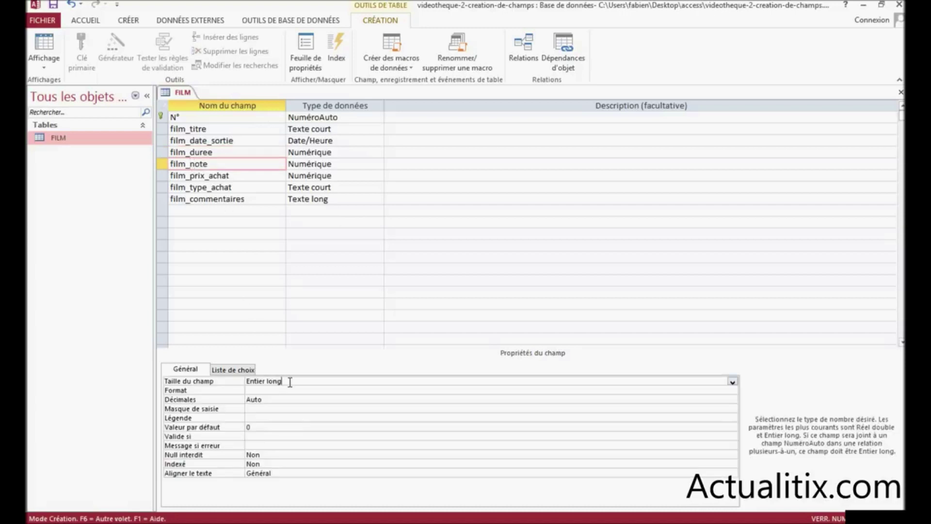
click(732, 381)
click(262, 398)
click(258, 417)
text(Note sur 20)
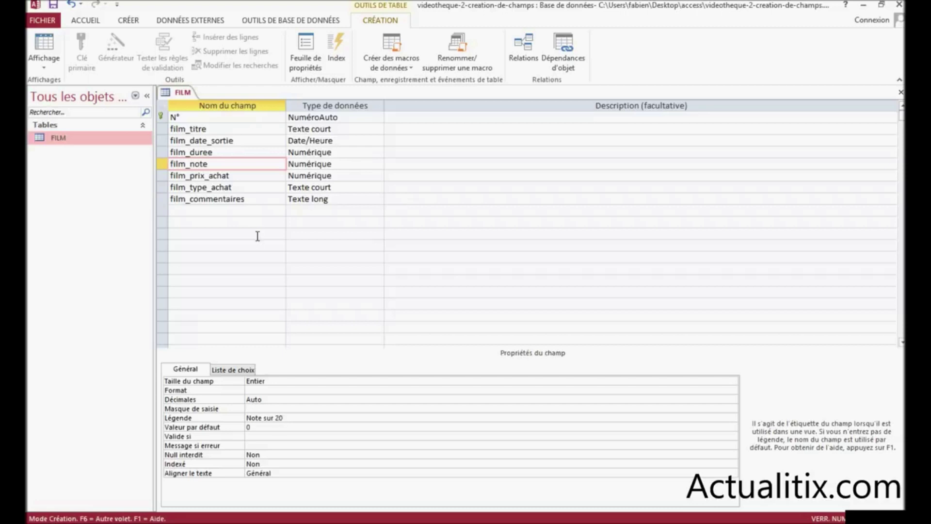
Step: Set the film_prix_achat field's size to Entier and its caption to "Prix d'achat"
click(210, 177)
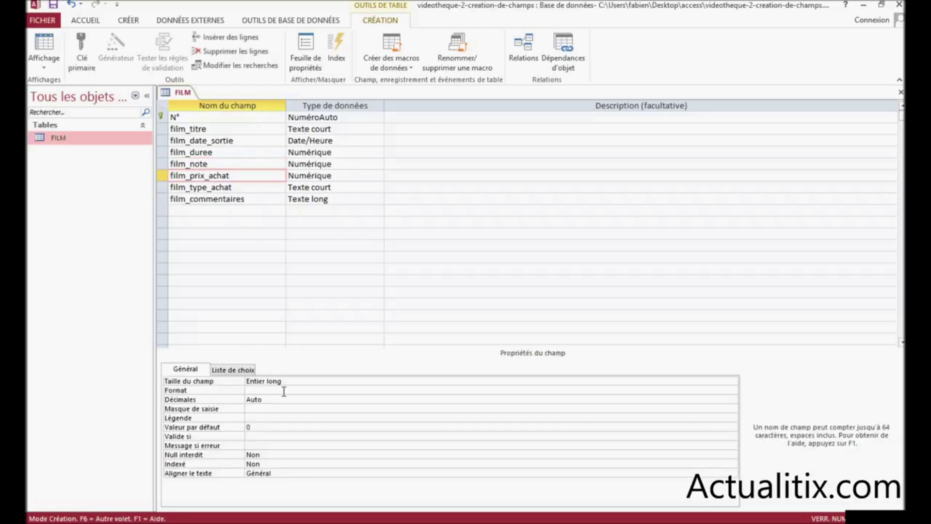
click(399, 382)
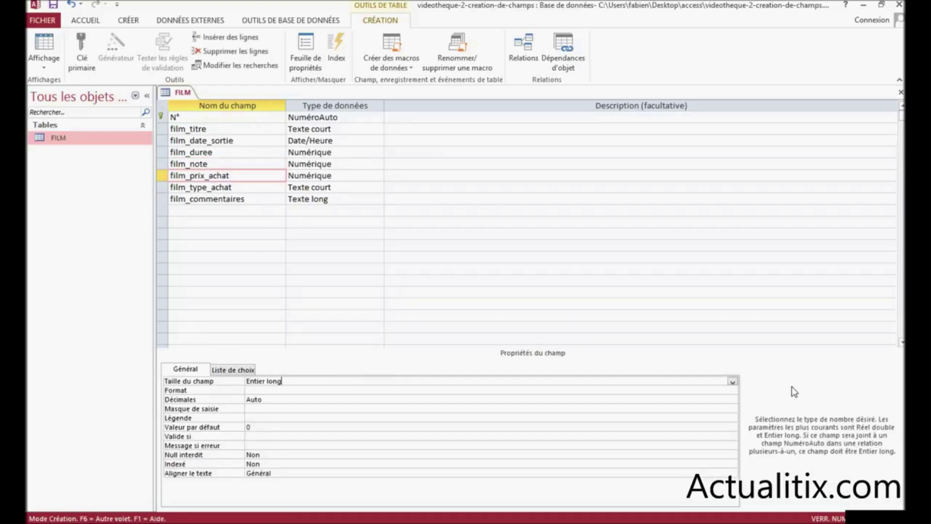
click(733, 383)
click(262, 400)
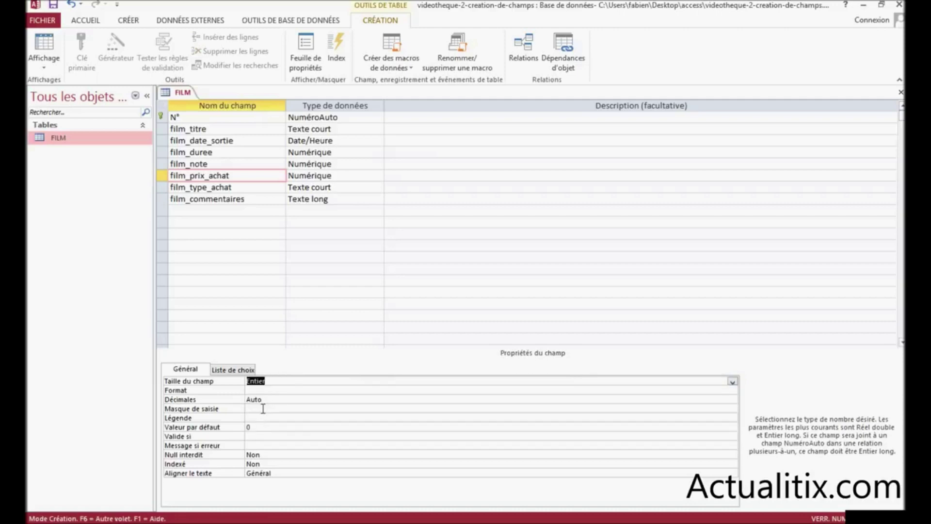
click(254, 418)
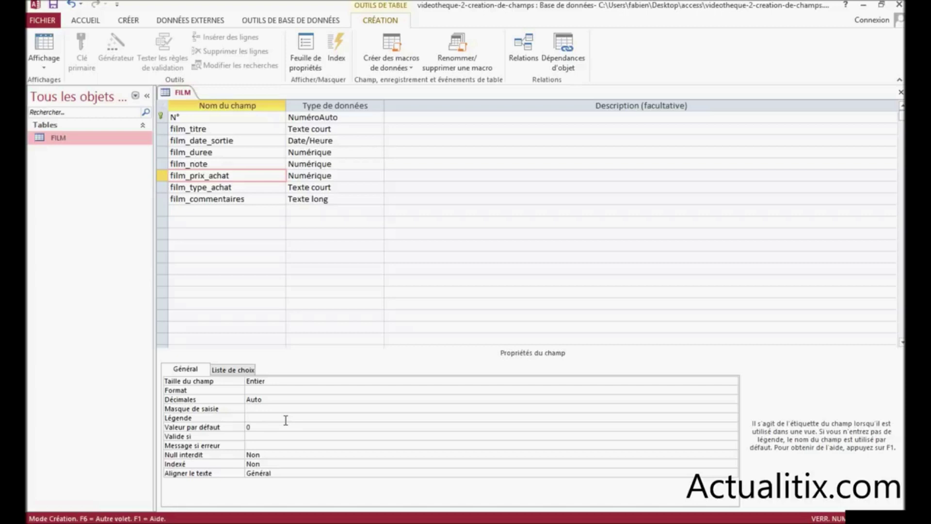
text(Prix d'achat)
Step: Set the film_type_achat field's size to 200 and its caption to "Type d'achat"
click(195, 188)
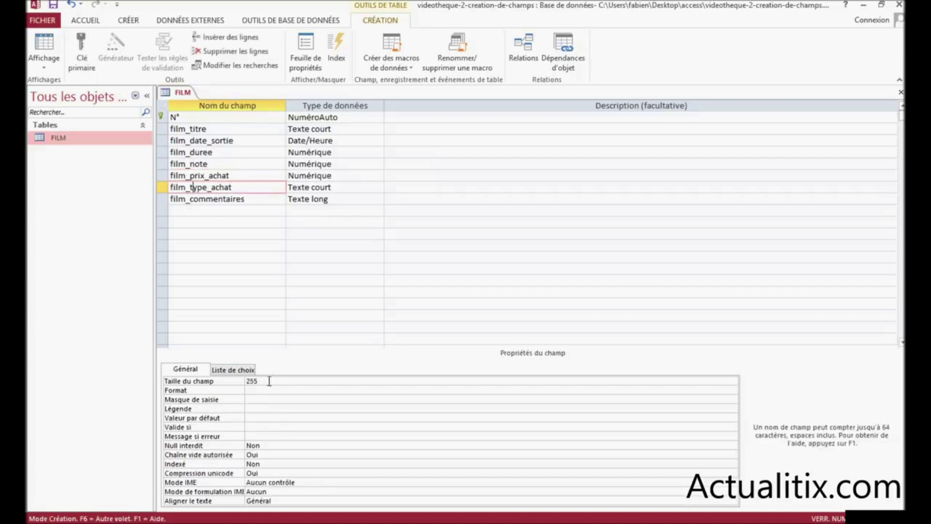
click(235, 381)
text(200)
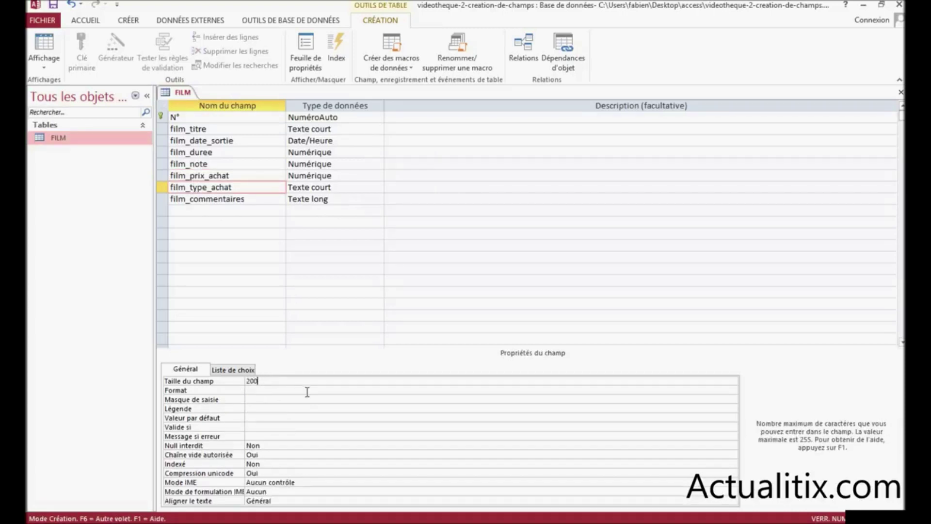
click(291, 411)
text(Type d'achat)
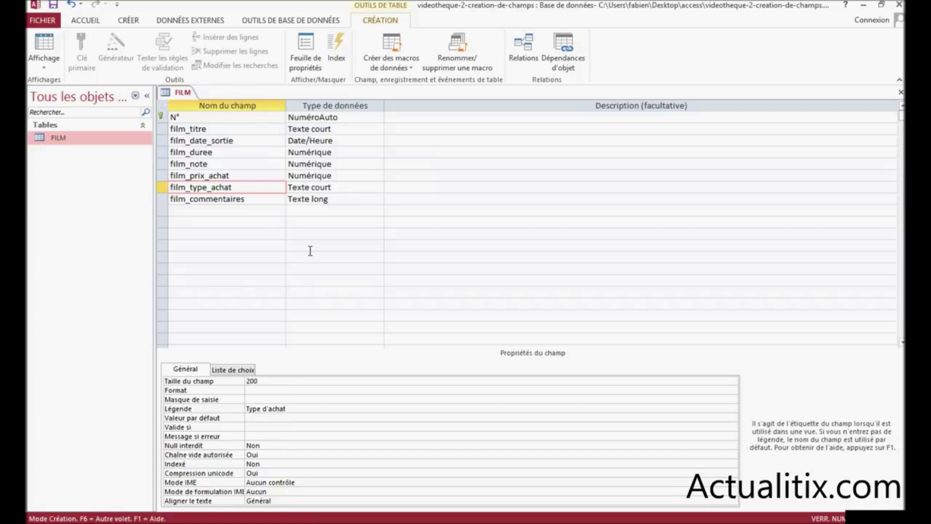
Step: Set the caption (Légende) of the film_commentaires field to "Commentaires"
click(224, 199)
key(F6)
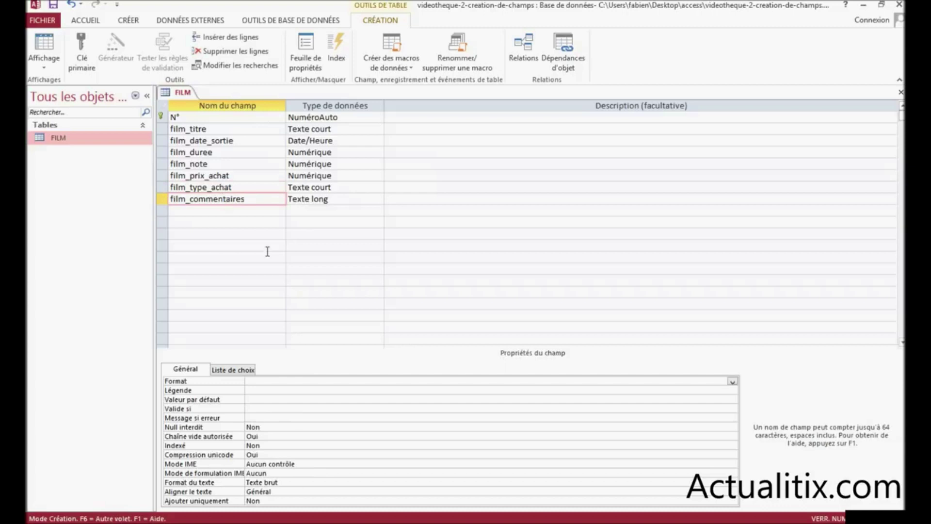
click(260, 390)
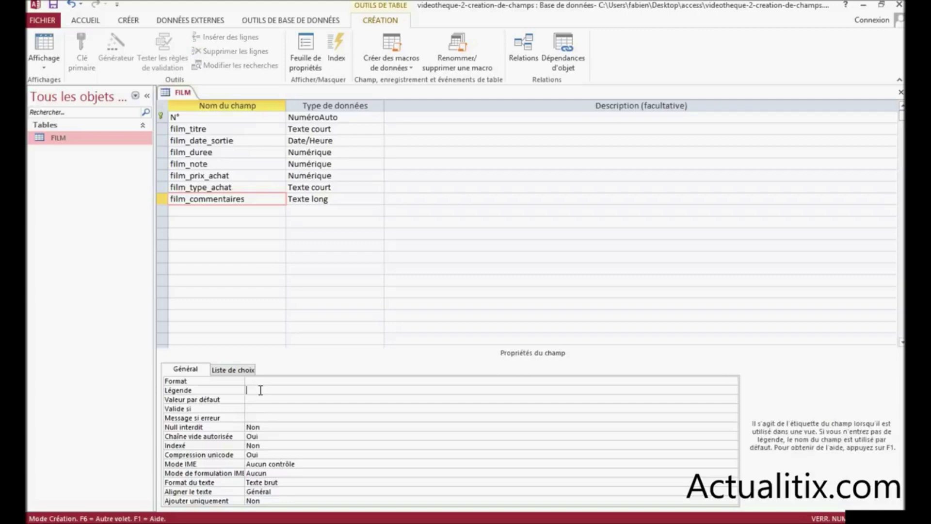
text(dommentaires)
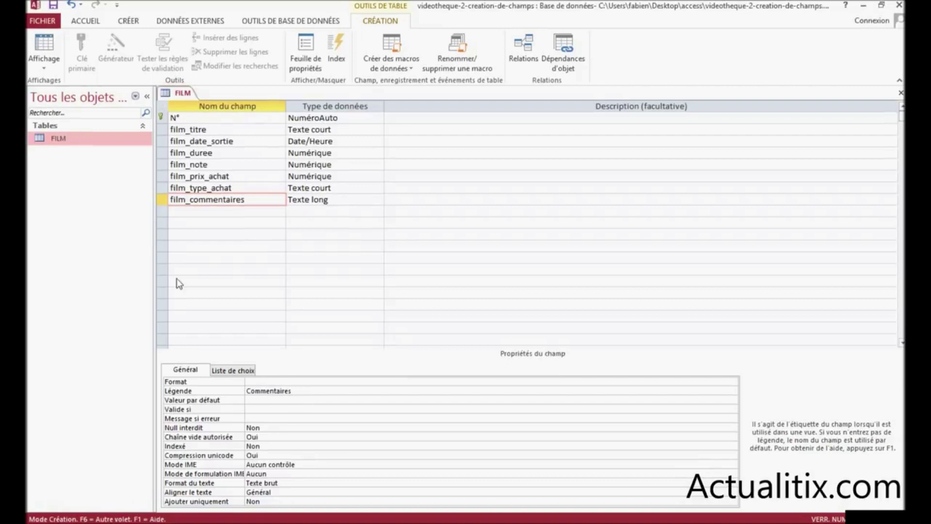
Step: Save the table and, in datasheet view, widen the Titre du film and Durée (en min) columns to fit their headings
click(40, 63)
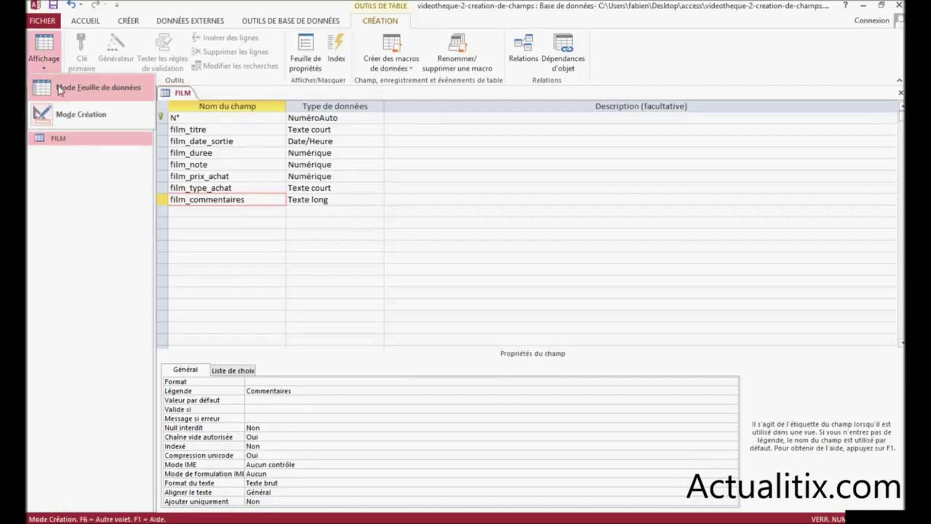
click(75, 85)
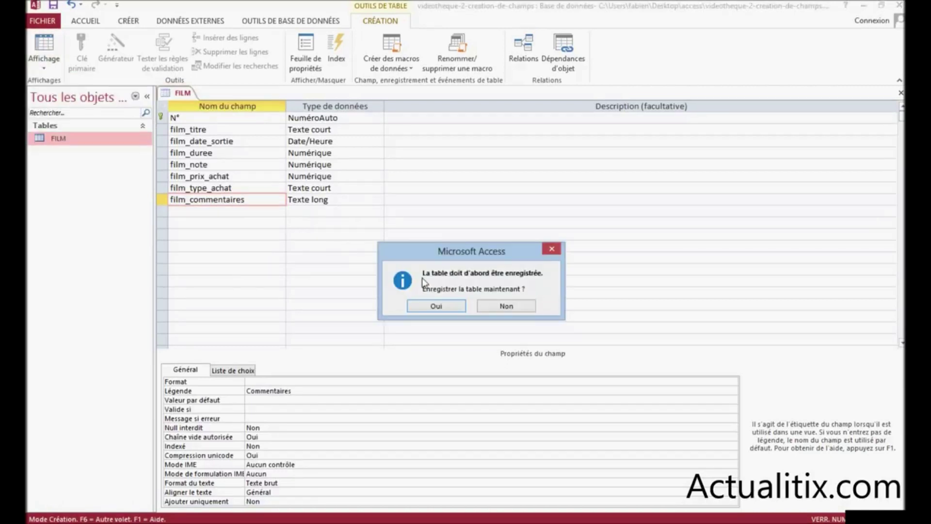
click(436, 306)
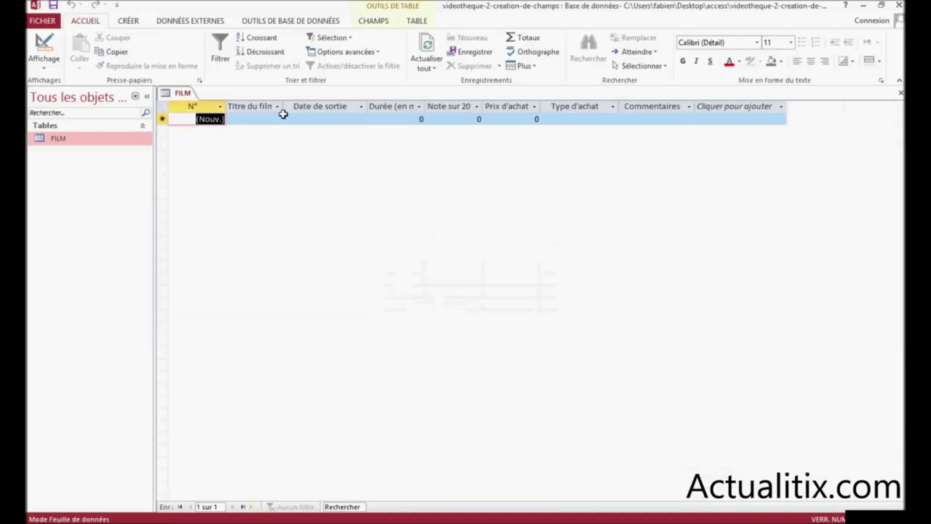
drag(284, 110, 298, 109)
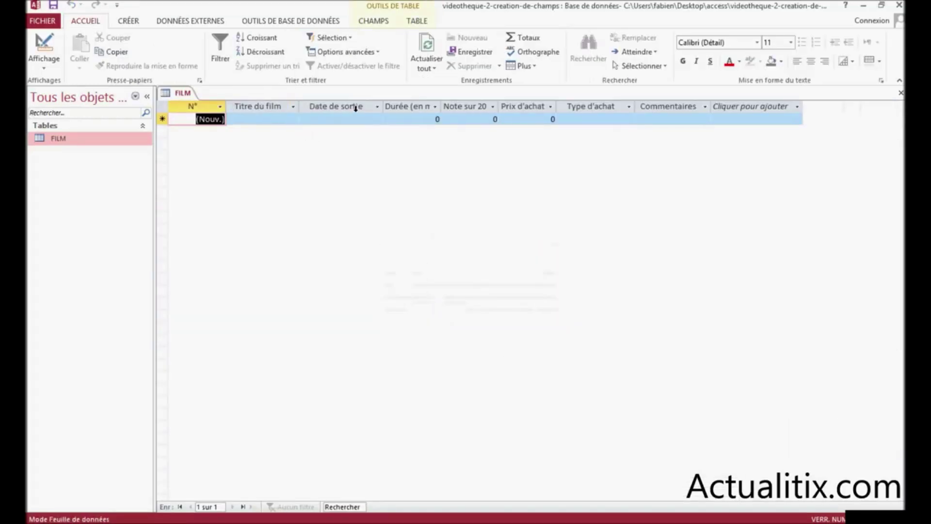
drag(440, 106, 460, 106)
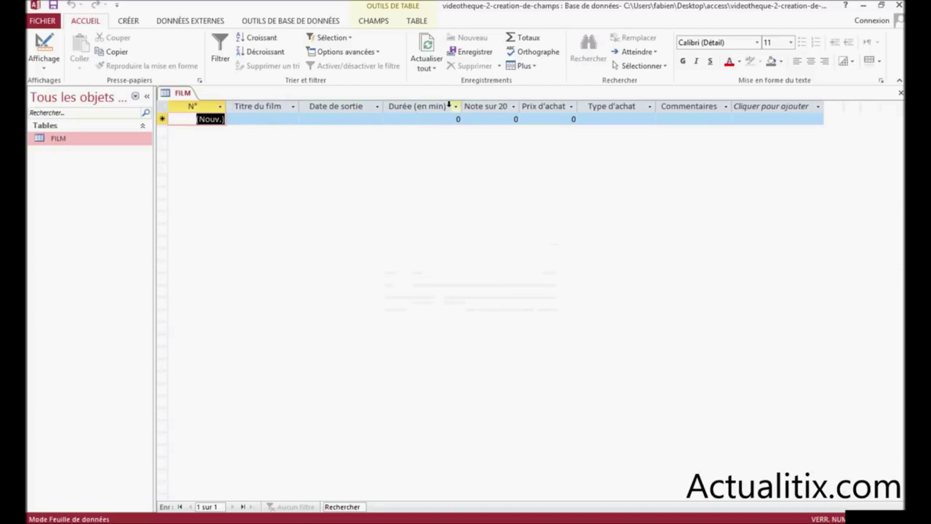
Step: Widen the Prix d'achat column in datasheet view and, in design view, insert an empty field row above film_note
drag(577, 107, 592, 107)
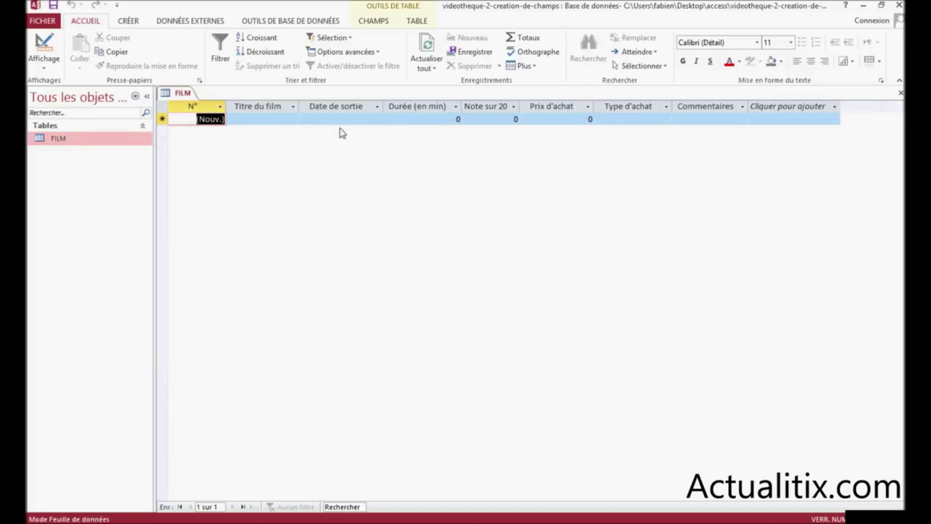
click(49, 70)
click(59, 109)
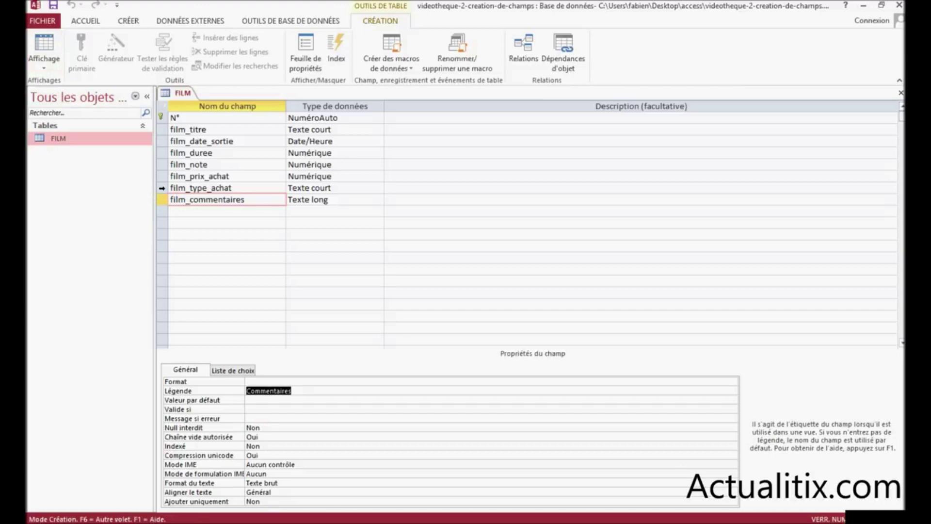
click(162, 165)
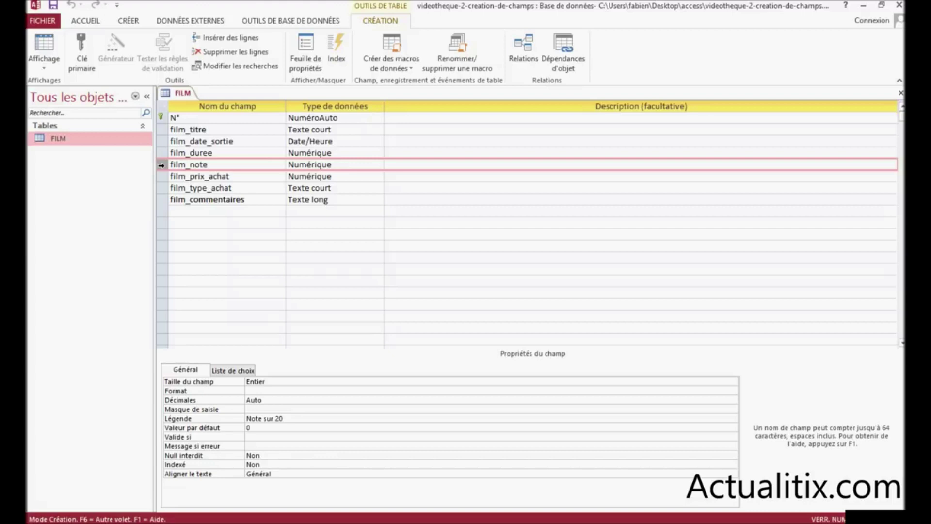
click(231, 38)
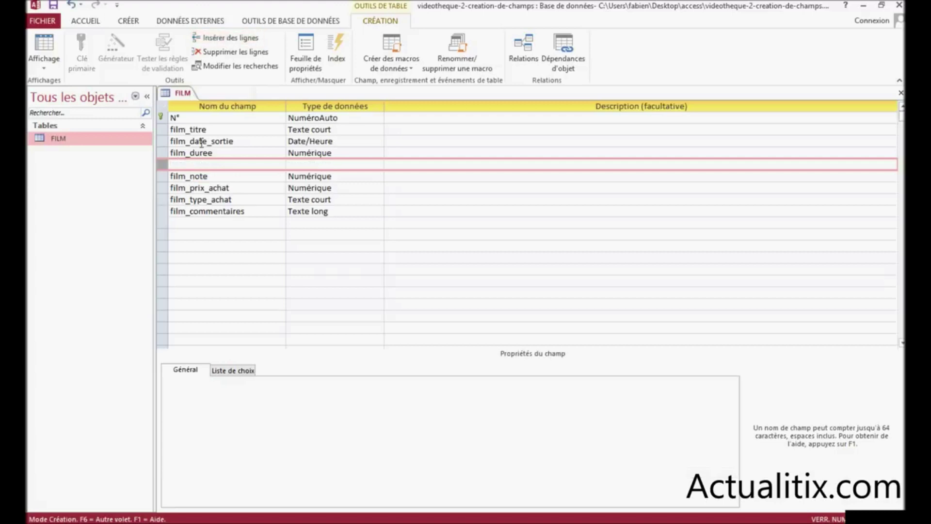
Step: Name the new field film_date_achat and set its data type to Date/Heure
click(190, 165)
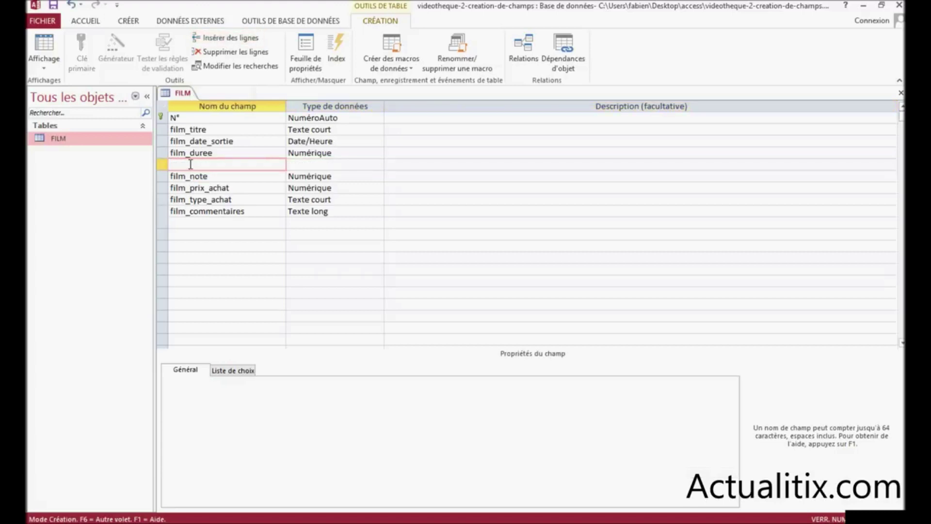
text(film_date_achat)
click(315, 165)
click(379, 166)
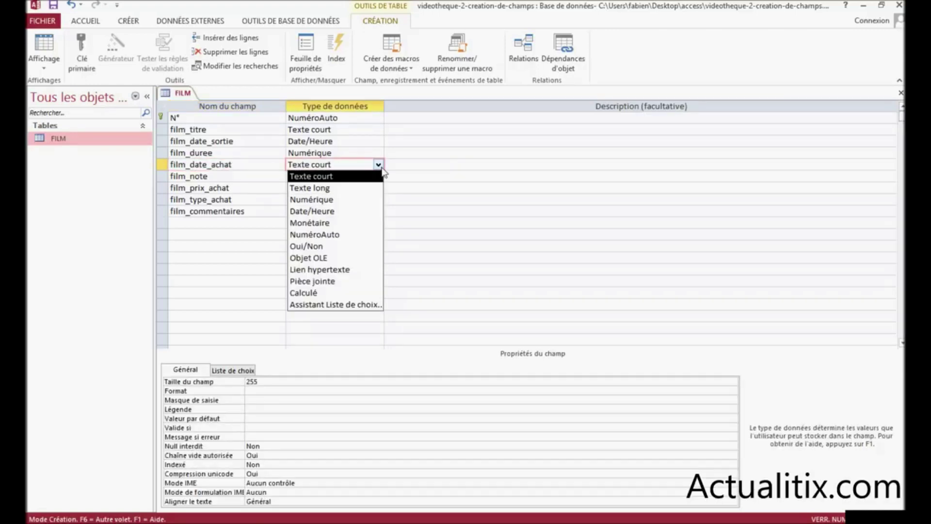
click(312, 212)
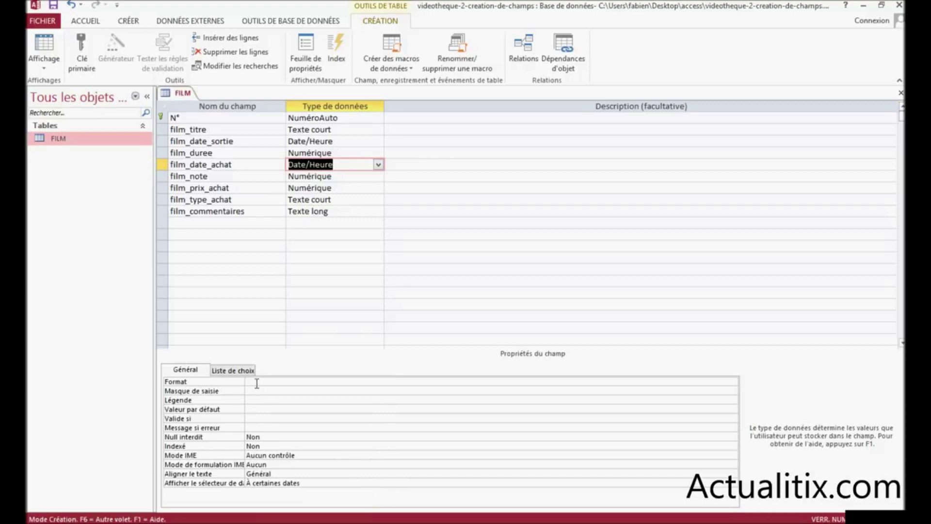
Step: Set the film_date_achat field's format to "Date, abrégé" and its caption to "Date d'achat"
click(256, 382)
click(733, 383)
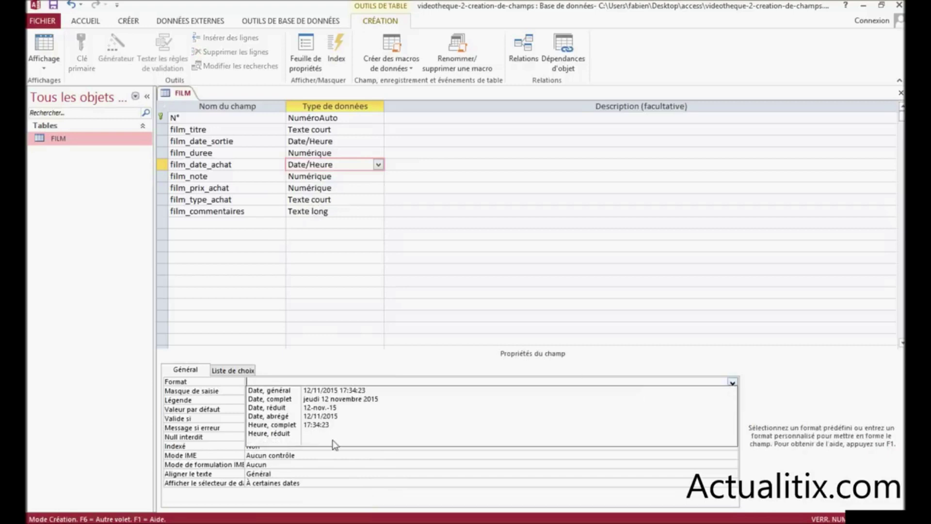
click(317, 416)
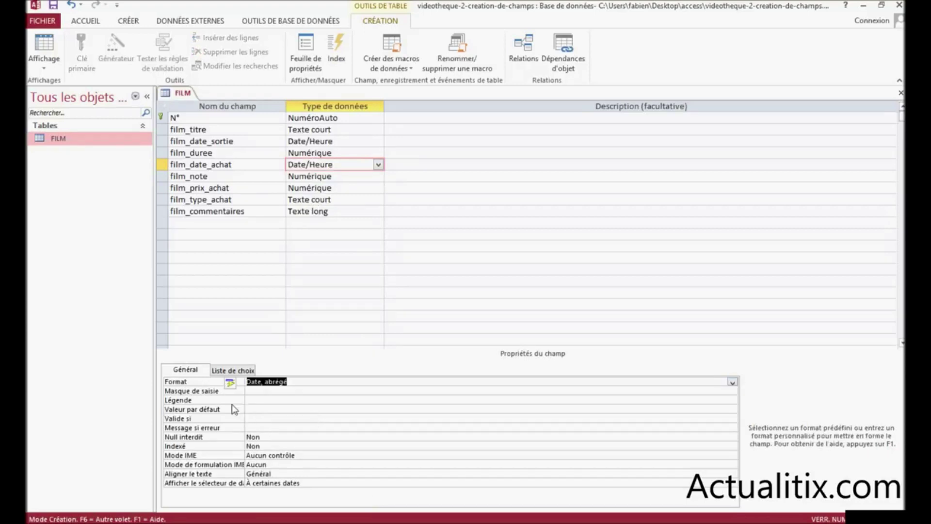
click(258, 400)
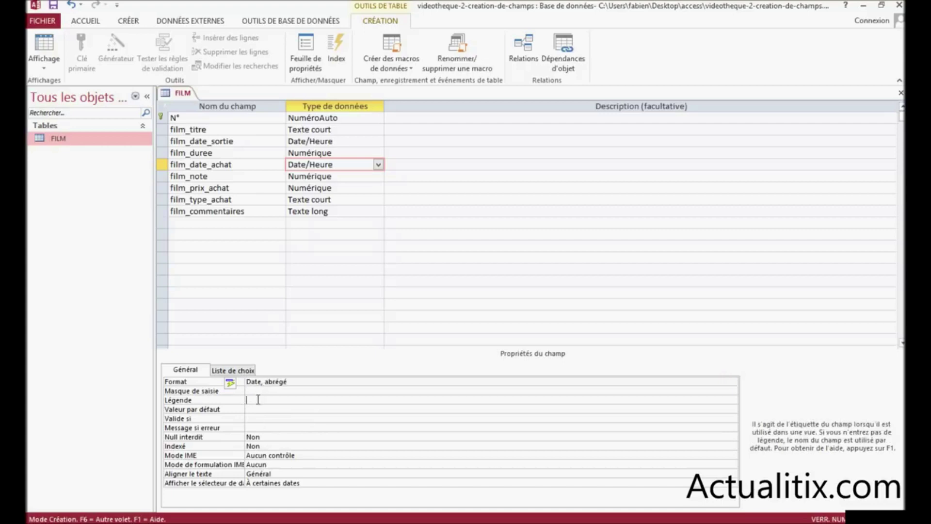
text(Date d'achat)
Step: Move the film_date_achat field between film_type_achat and film_commentaires
click(161, 164)
drag(161, 165, 161, 165)
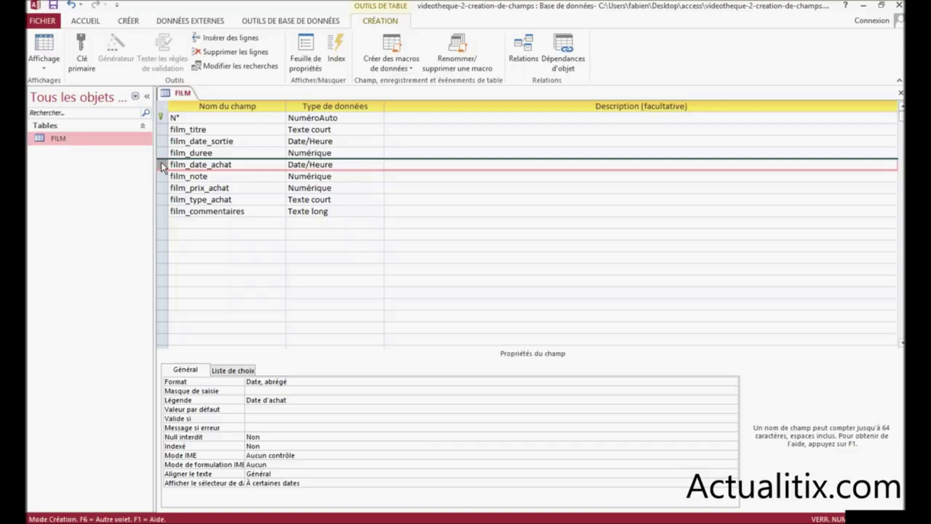
drag(161, 162, 161, 205)
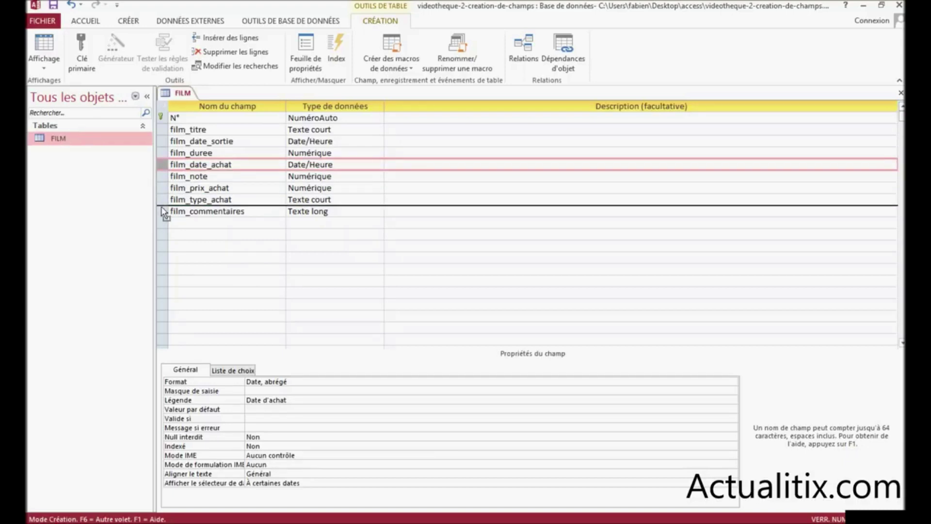
drag(161, 206, 161, 206)
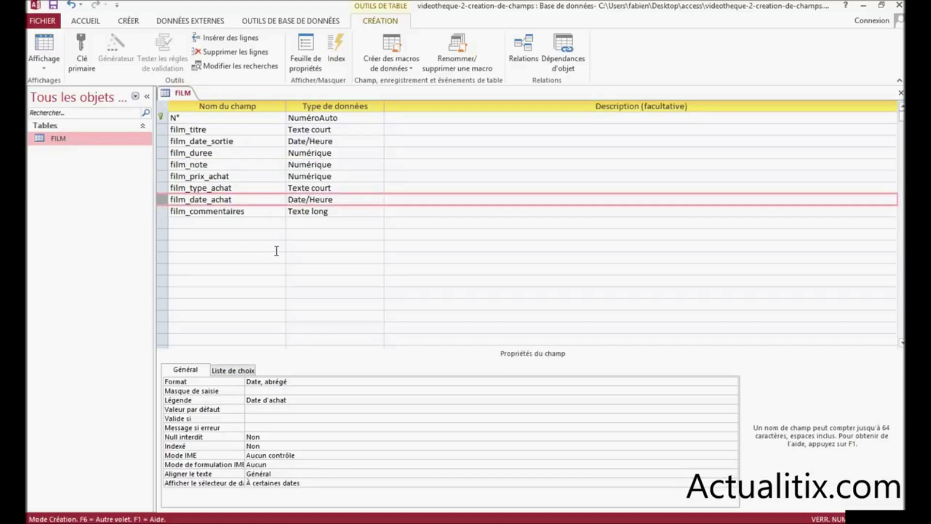
click(276, 251)
click(159, 199)
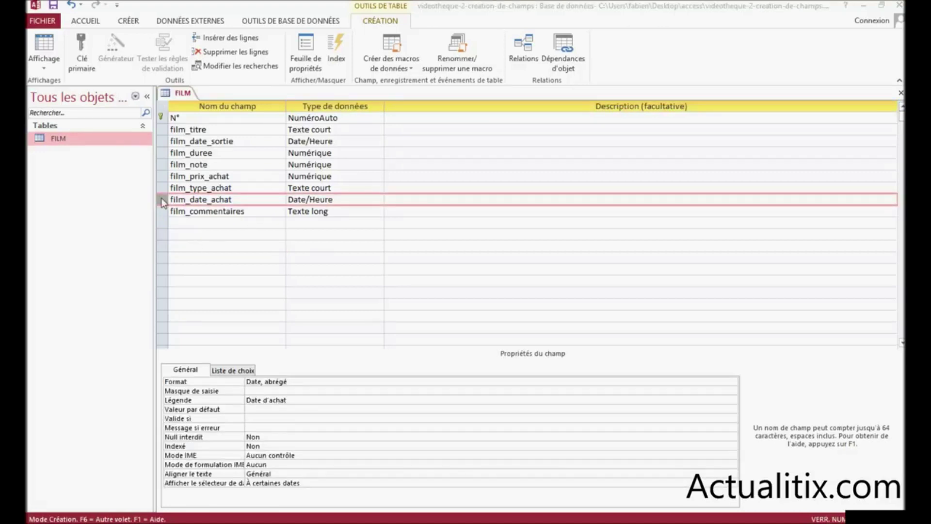
Step: Save the FILM table and display it in datasheet view
click(54, 7)
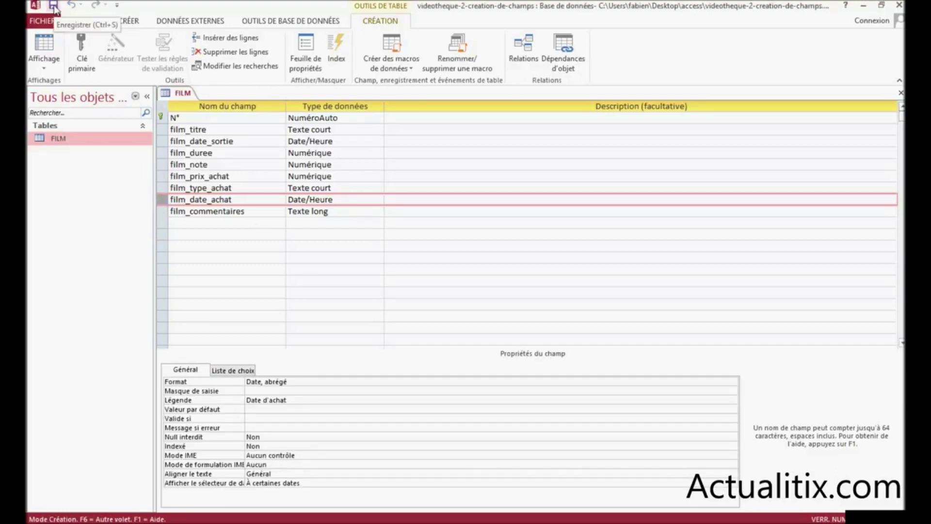
click(45, 62)
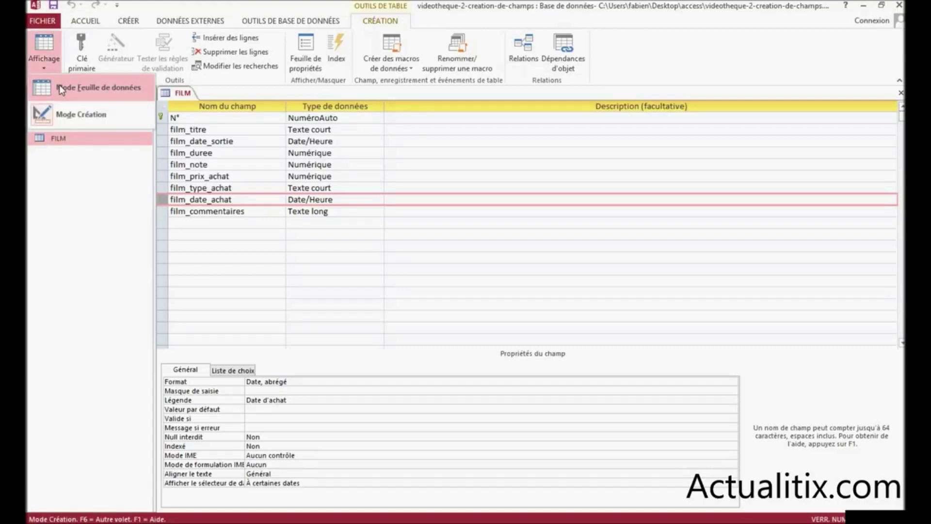
click(59, 87)
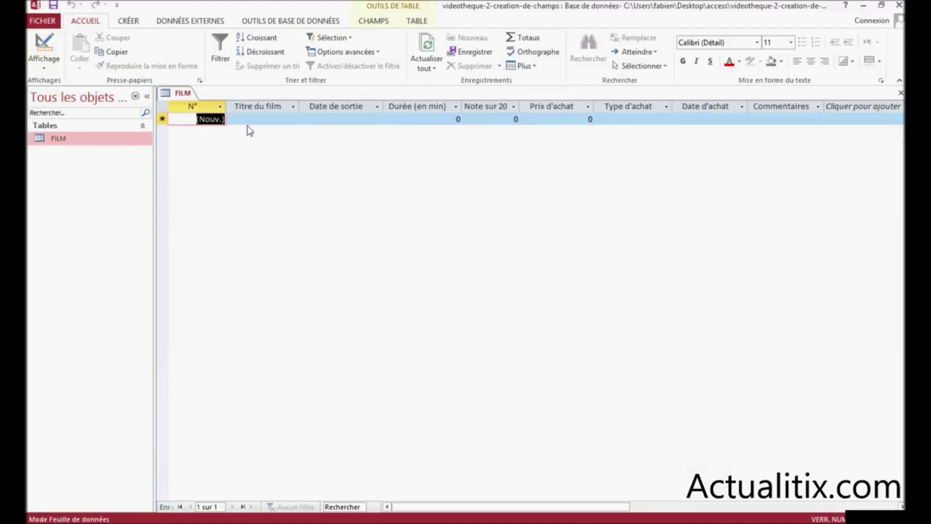
Step: Examine the column captions and their order in the datasheet, from Titre du film to Commentaires
click(711, 106)
click(789, 106)
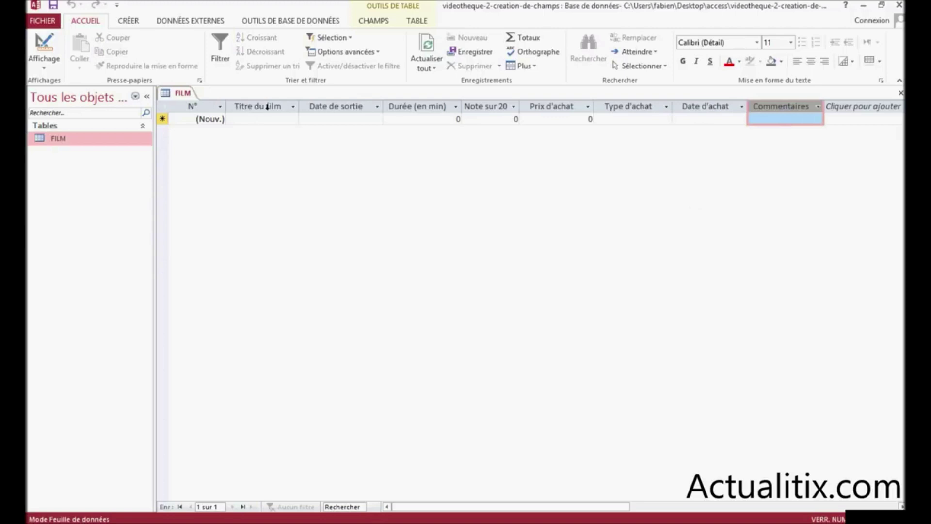
click(282, 107)
click(342, 106)
click(400, 106)
click(492, 106)
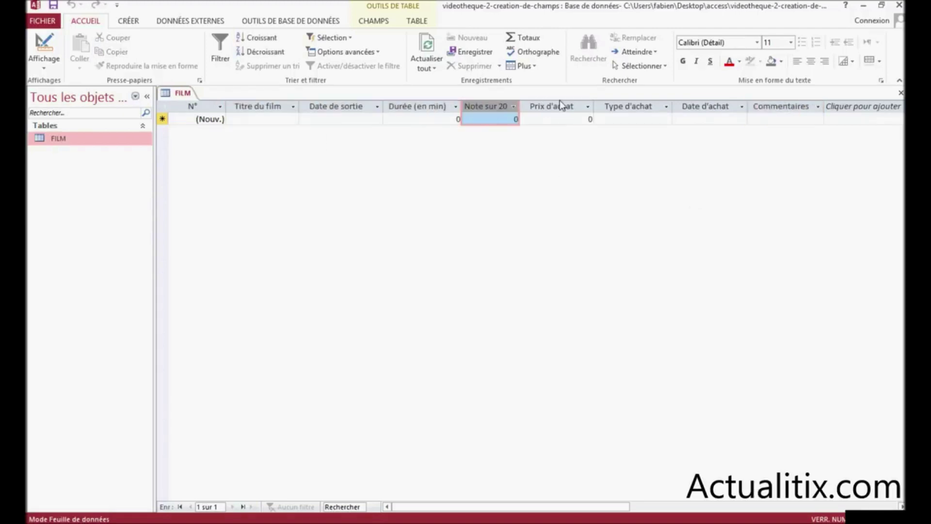
click(553, 108)
click(638, 107)
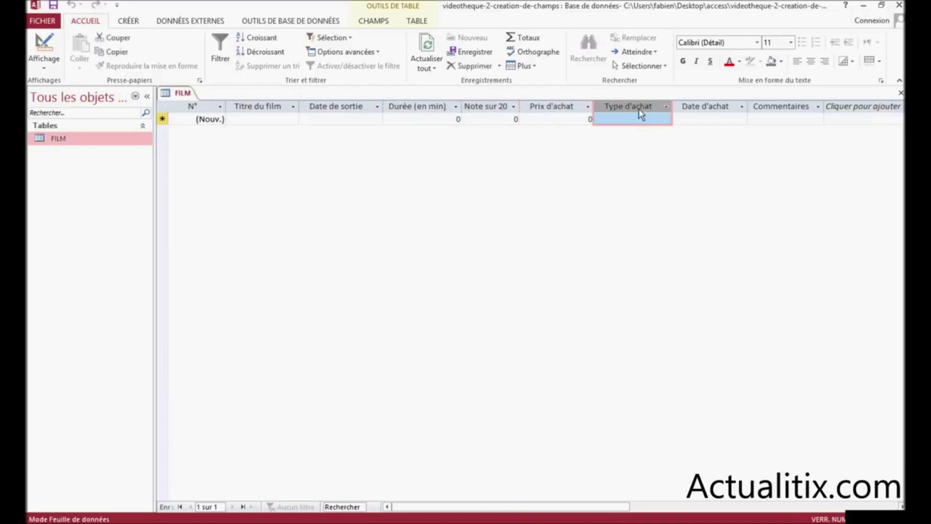
click(706, 107)
click(788, 106)
Step: Review the field names from film_titre to film_commentaires in design view and return to datasheet view
click(44, 61)
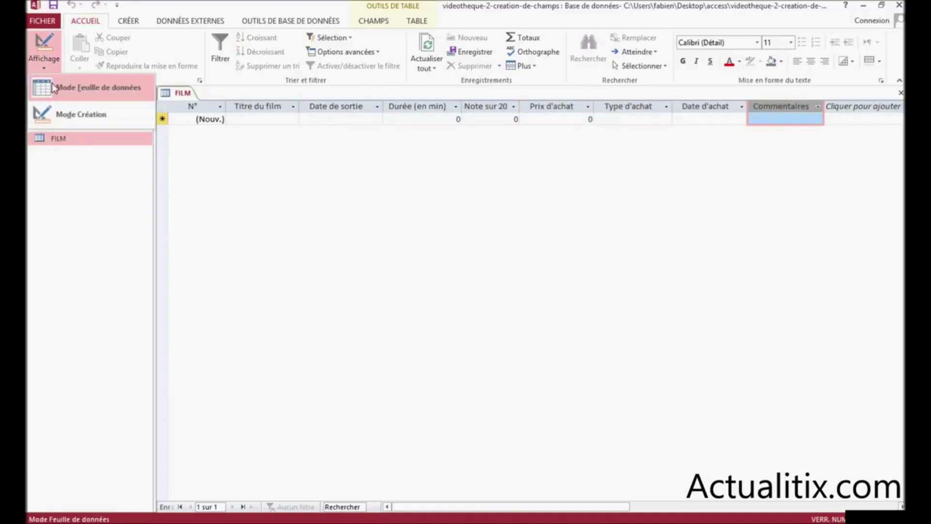
click(48, 113)
drag(164, 130, 165, 211)
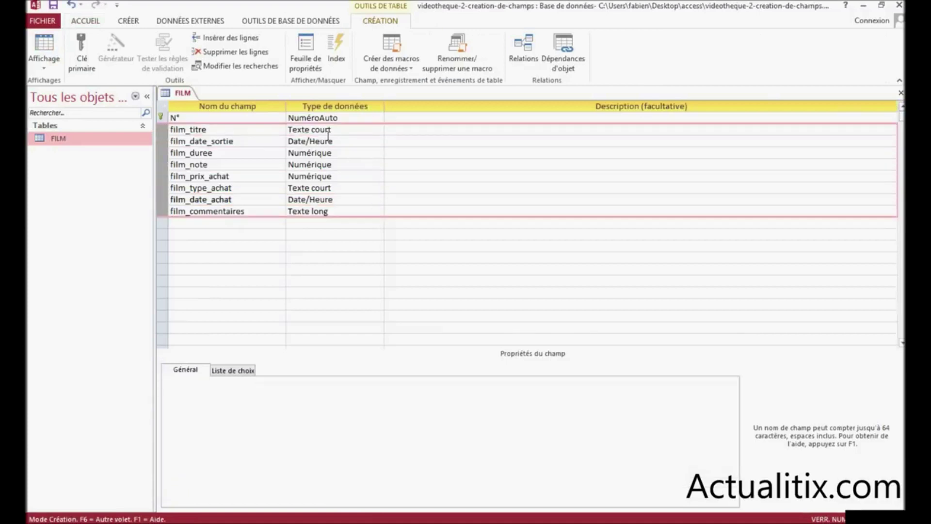
click(183, 221)
click(46, 67)
click(60, 86)
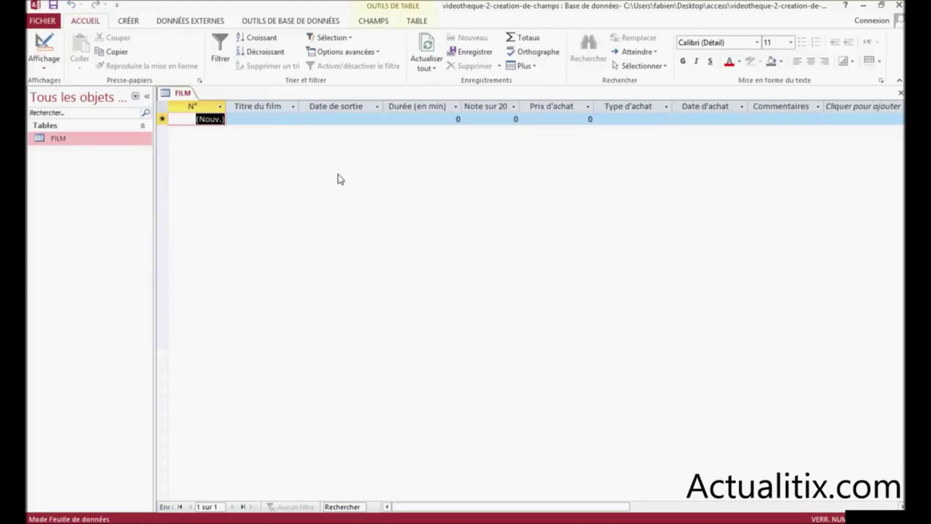